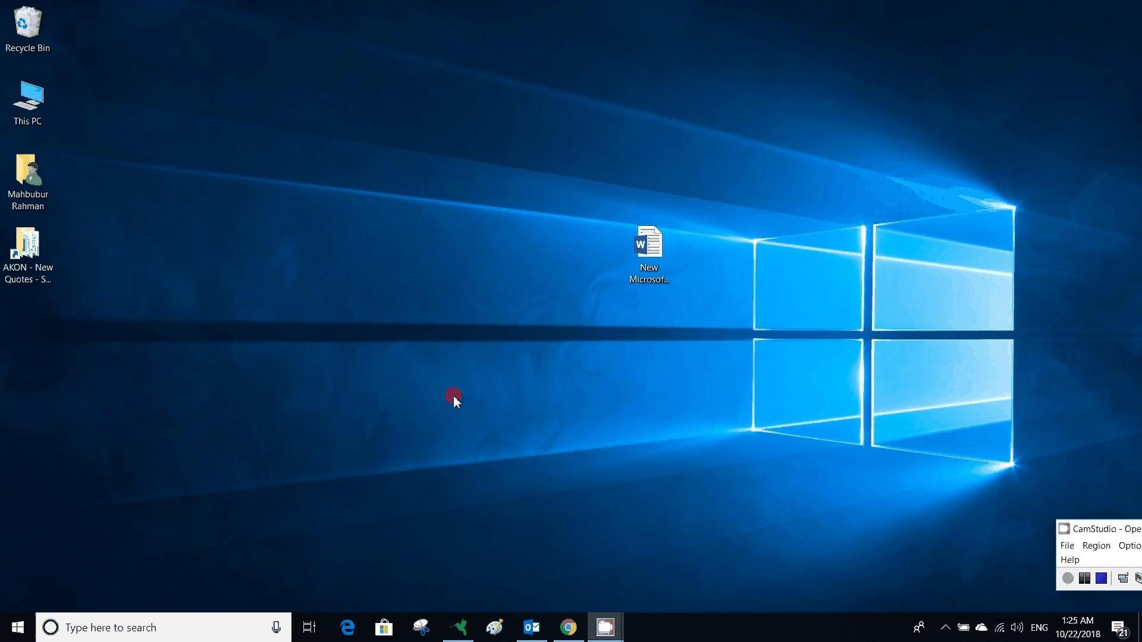
- Bring up the Run box and focus its Open field containing regedit
key("super+r")
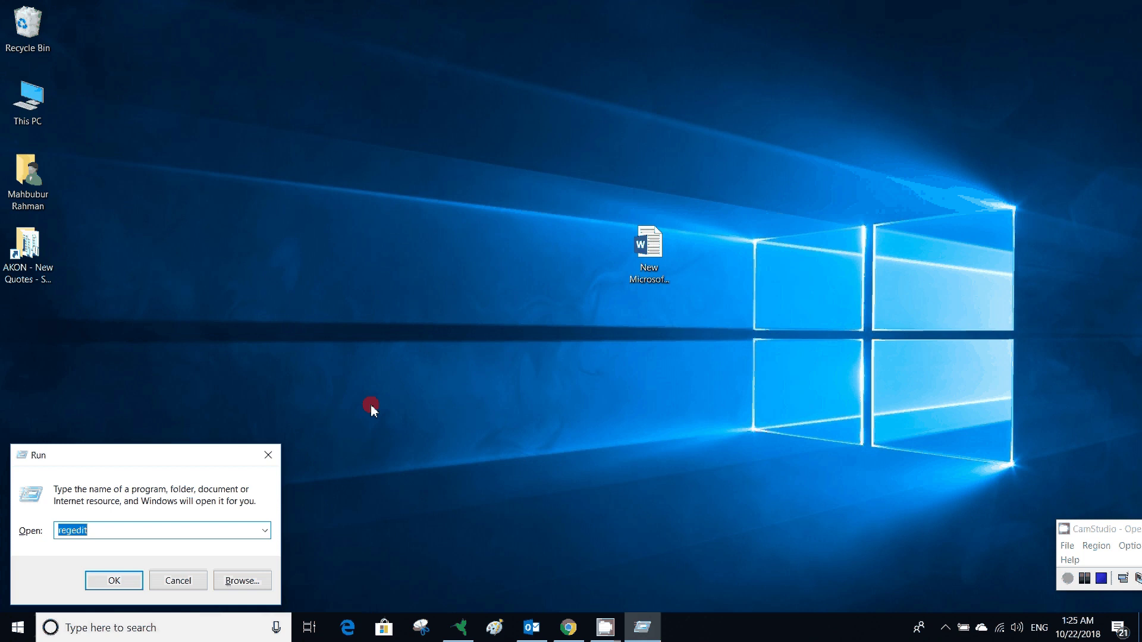
left_click(134, 532)
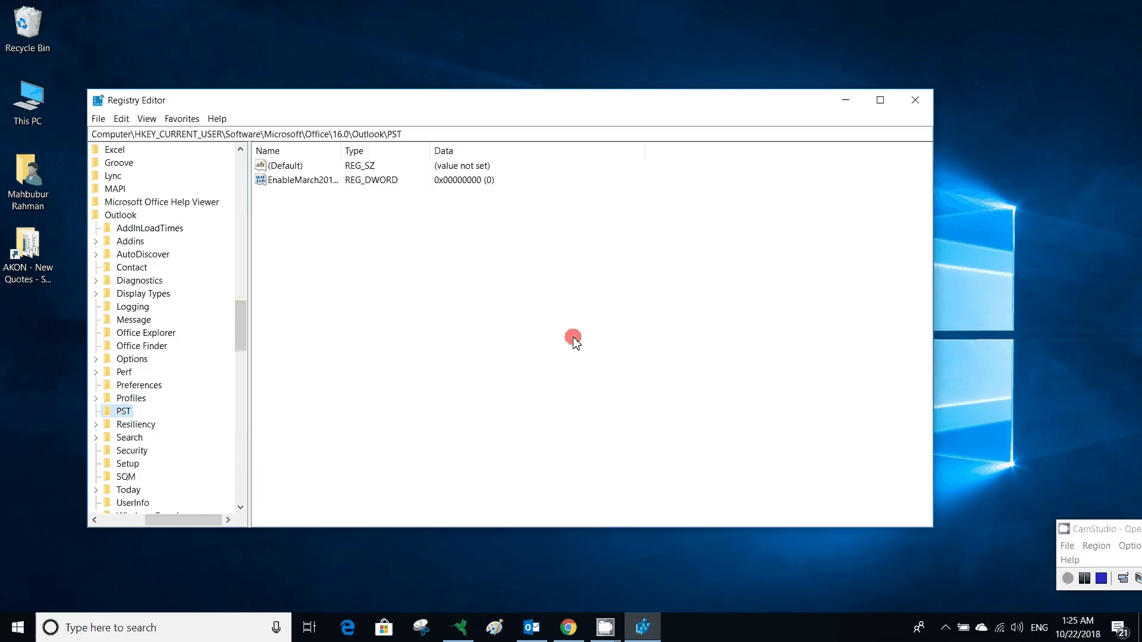
- Navigate the key tree to HKEY_CURRENT_USER\Software\Microsoft\Office\16.0\Outlook\PST
left_click_drag(237, 324, 247, 178)
left_click_drag(210, 526, 116, 536)
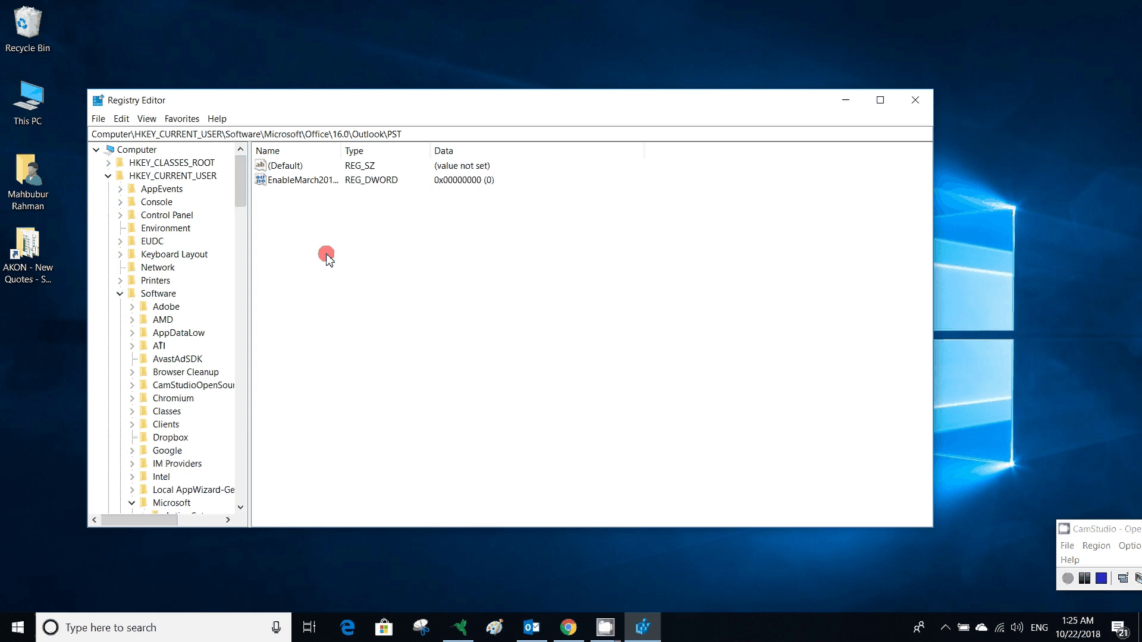
left_click(121, 294)
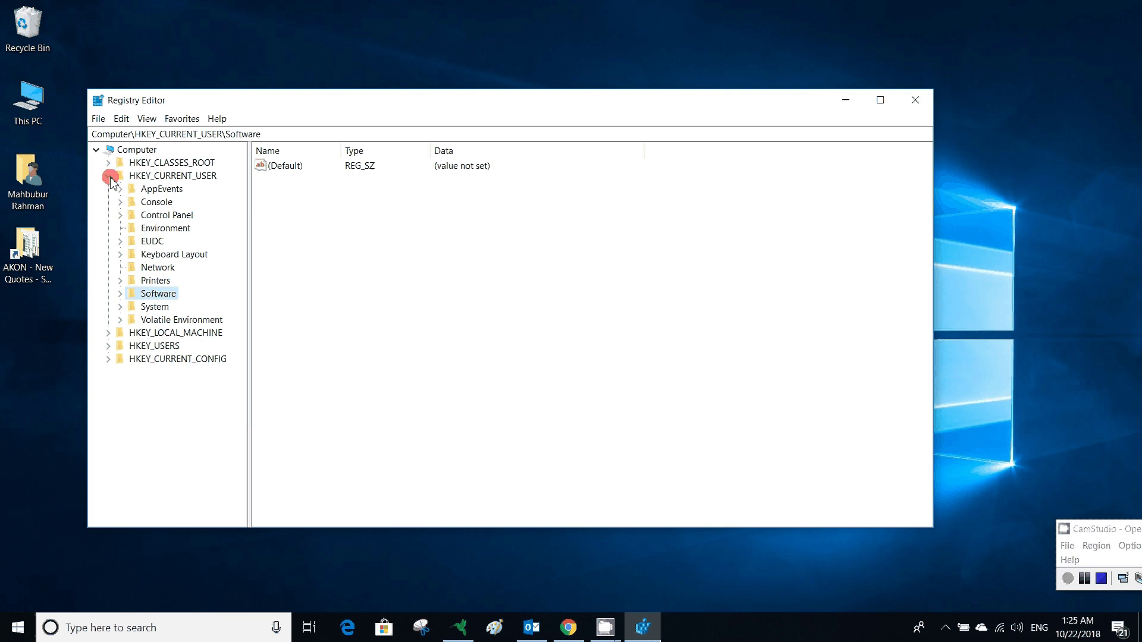
left_click(109, 177)
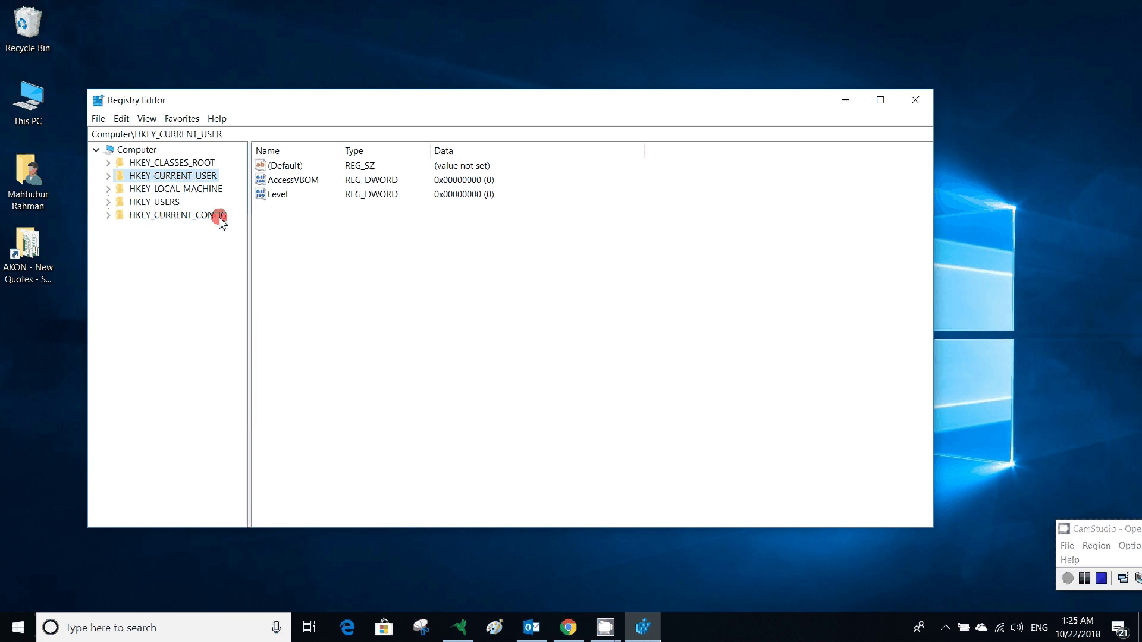
left_click(109, 176)
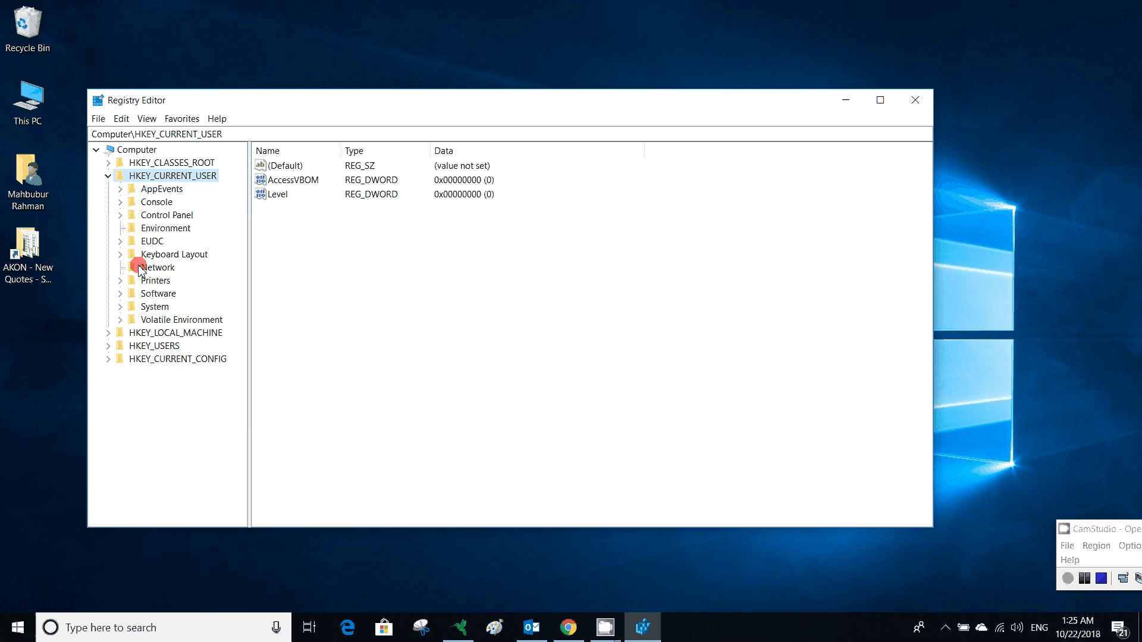
left_click(122, 295)
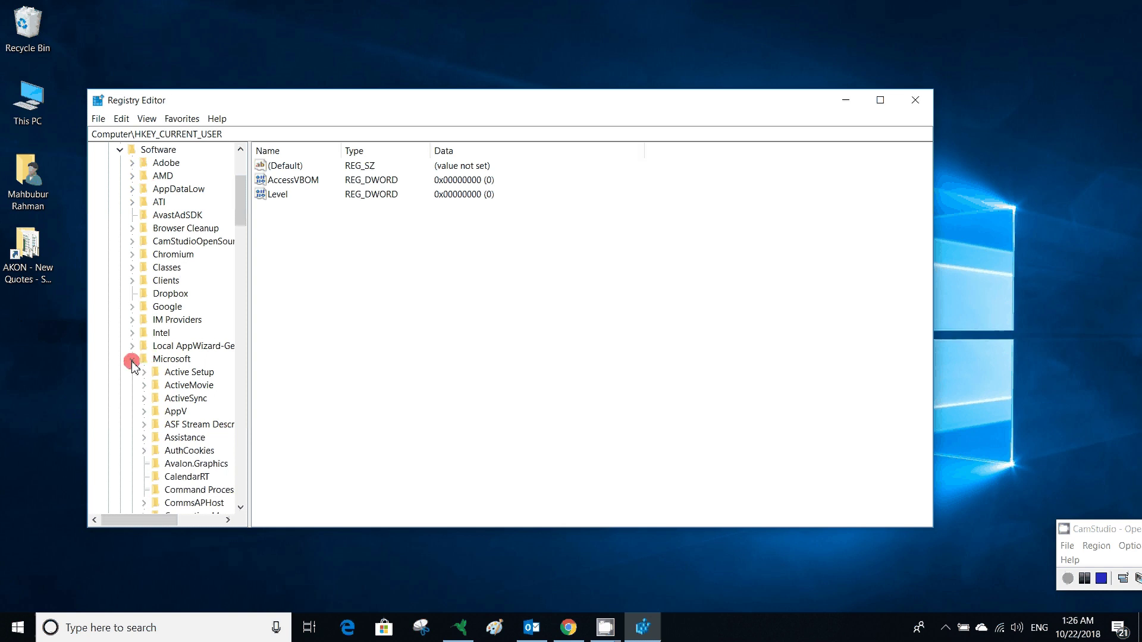
scroll(156, 363, "down", 2)
scroll(177, 318, "down", 9)
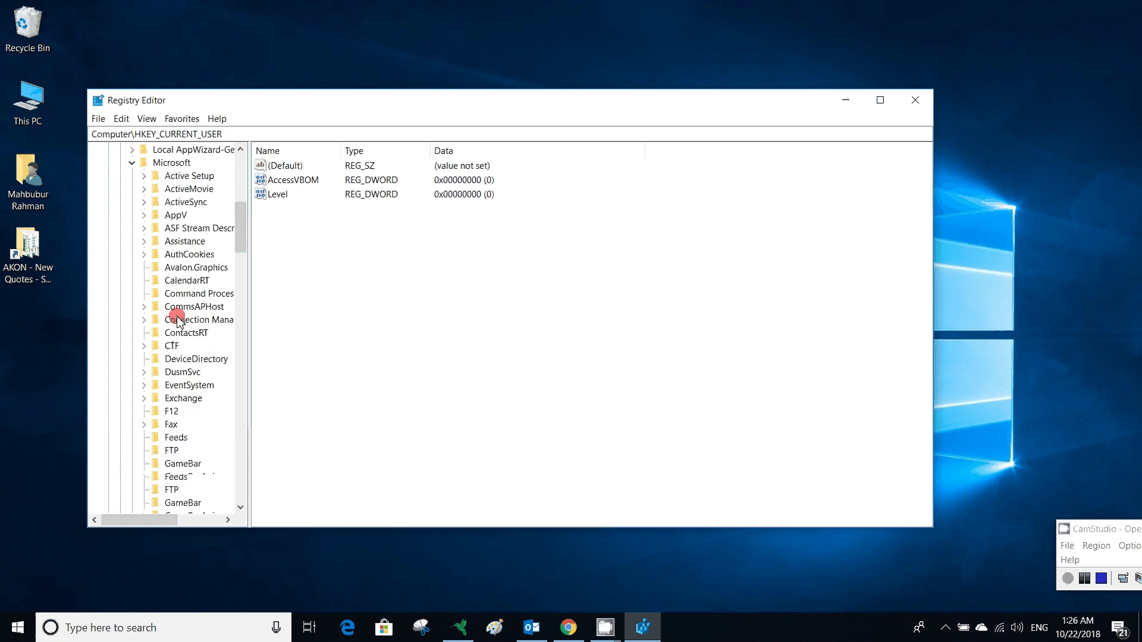
scroll(180, 324, "down", 4)
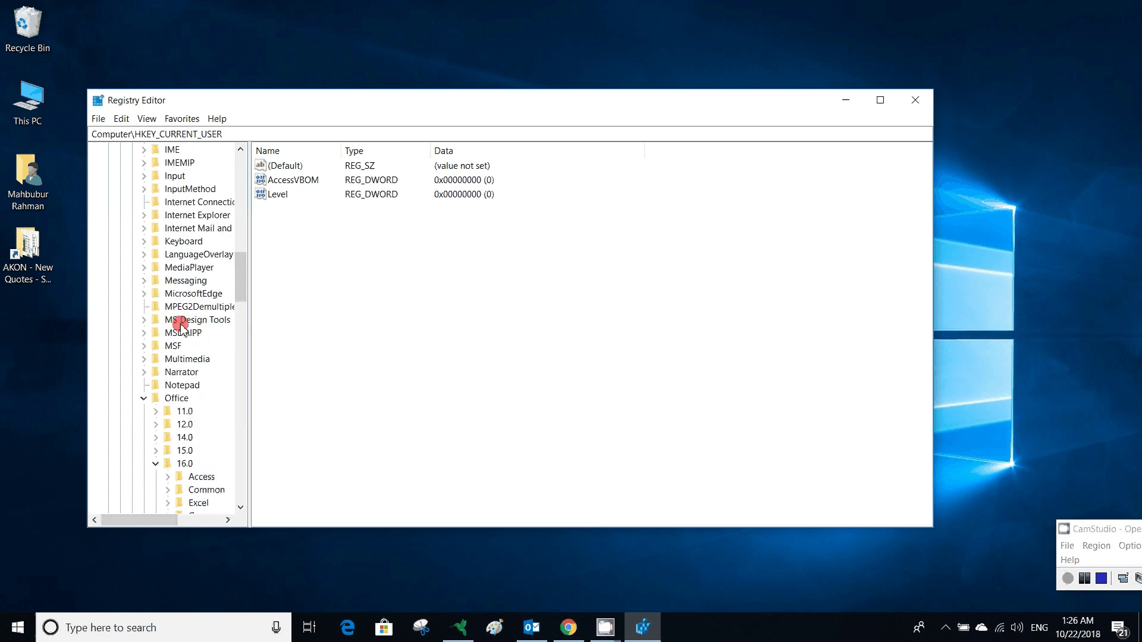
scroll(150, 366, "down", 1)
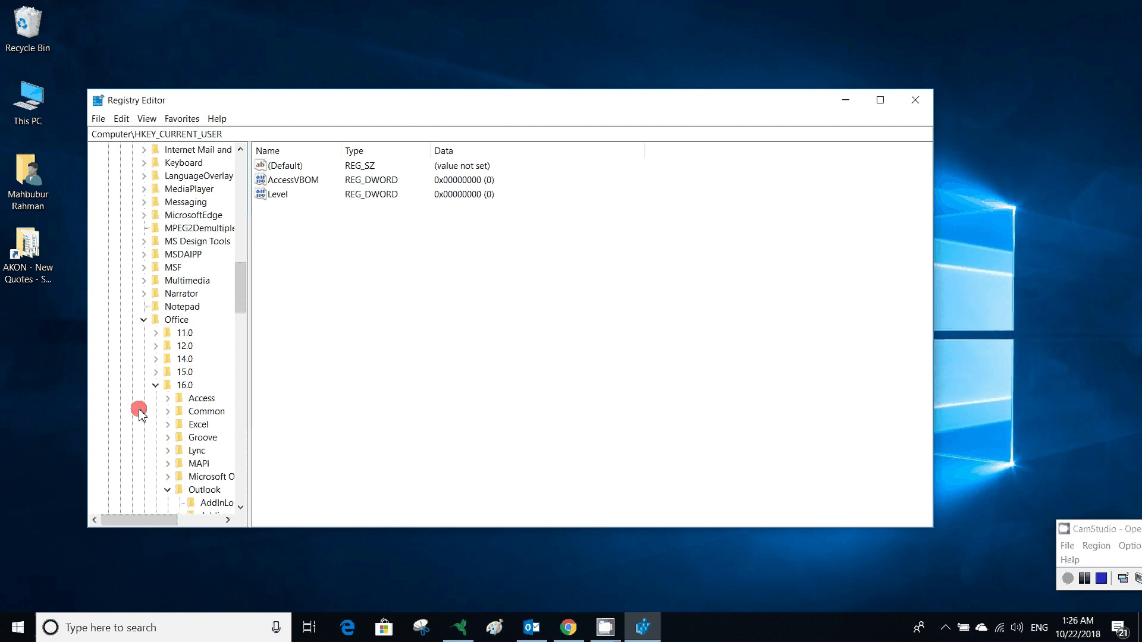
scroll(146, 399, "down", 1)
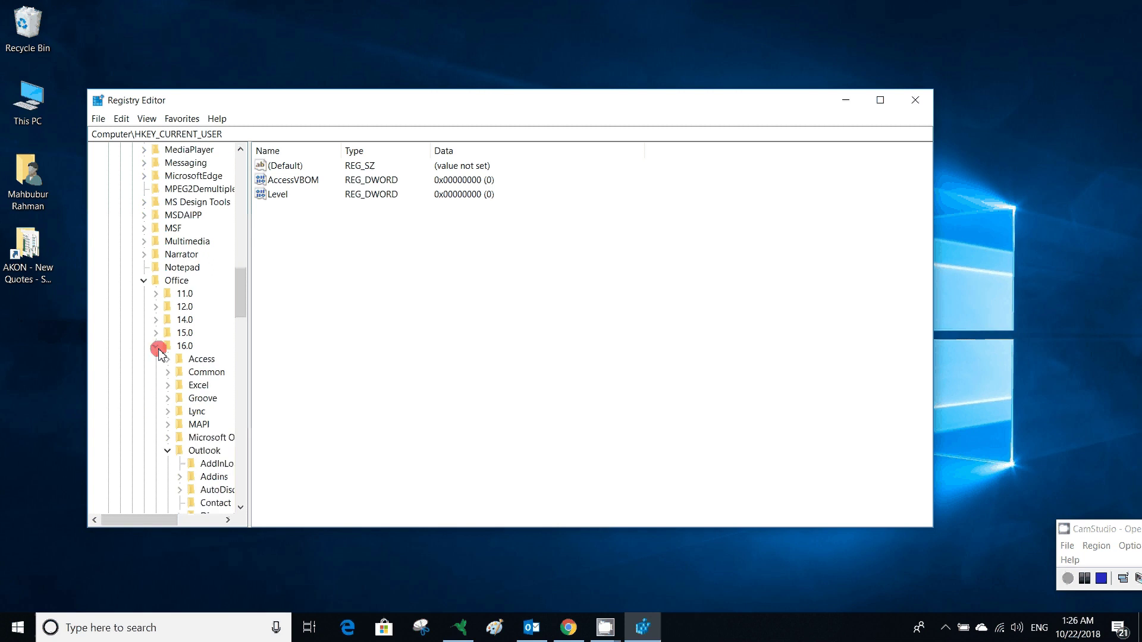
scroll(158, 352, "down", 1)
scroll(170, 418, "down", 1)
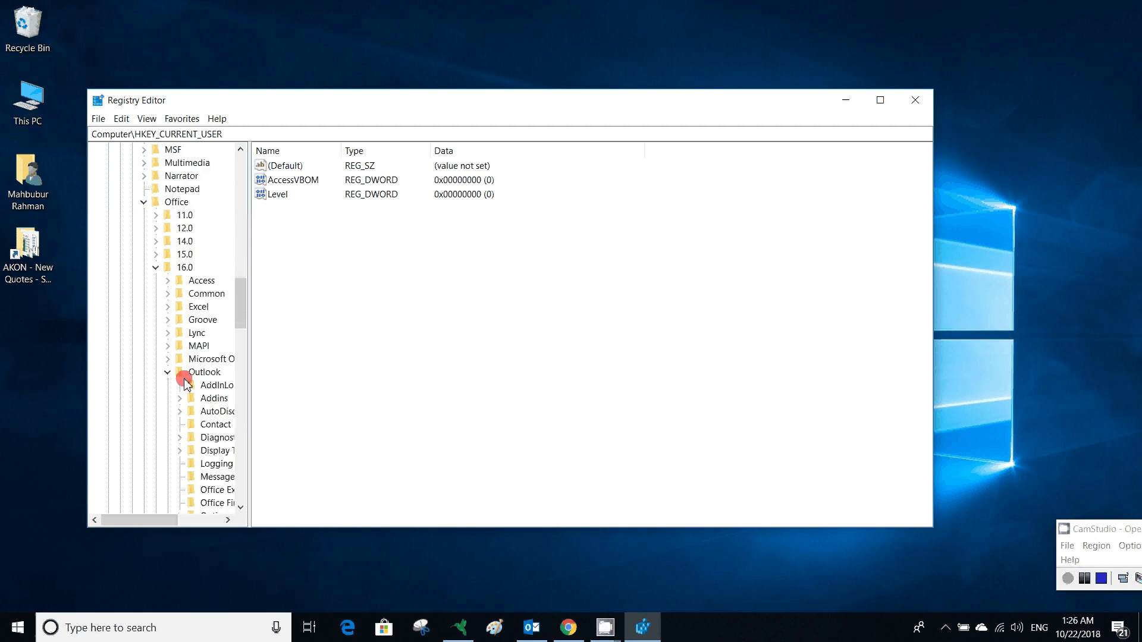
scroll(186, 384, "down", 6)
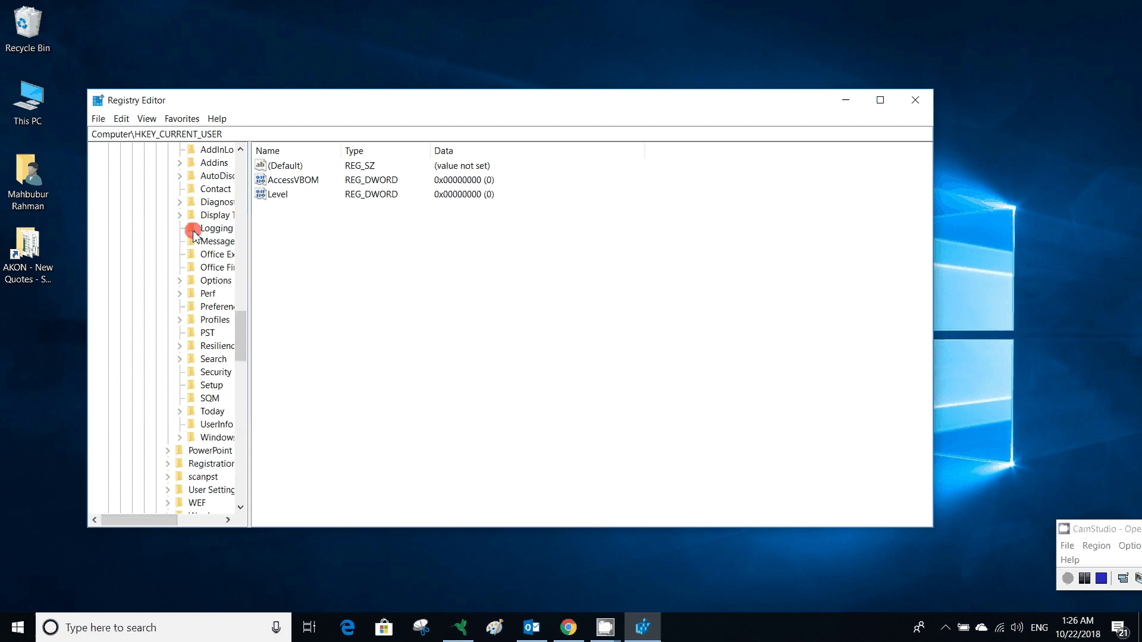
scroll(193, 237, "down", 1)
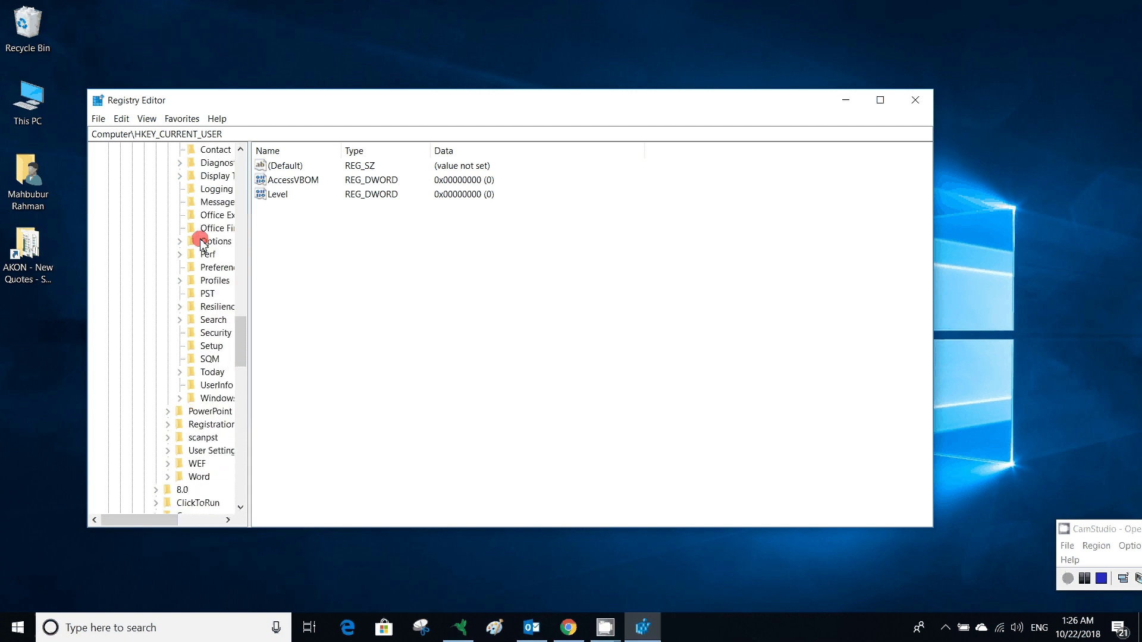
- Delete the PST key and confirm the permanent deletion
right_click(183, 294)
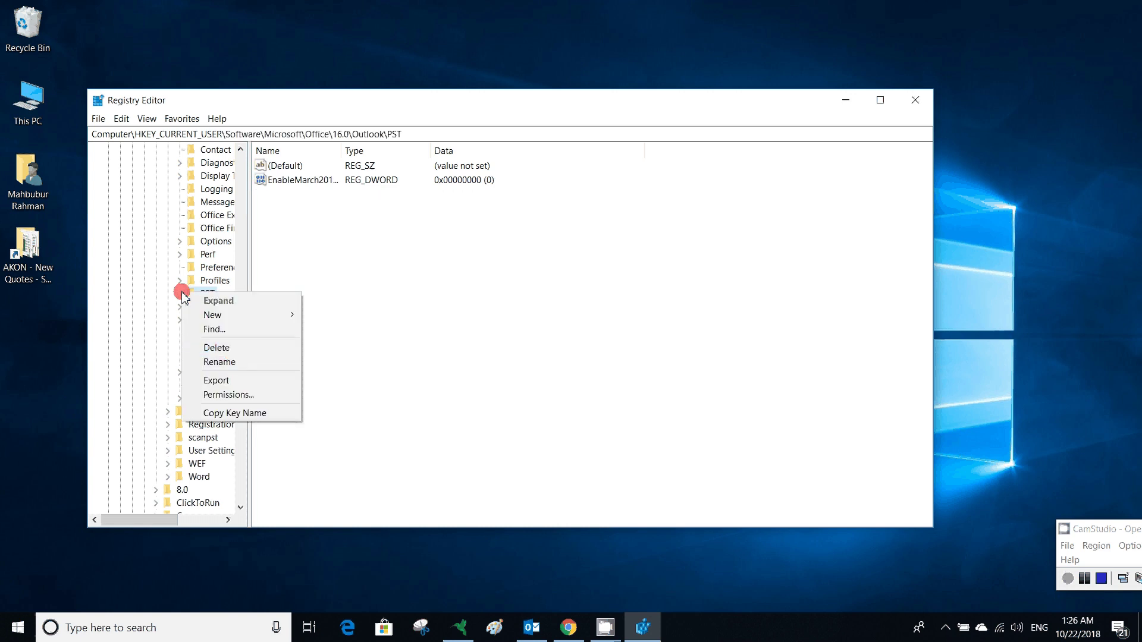
left_click(234, 349)
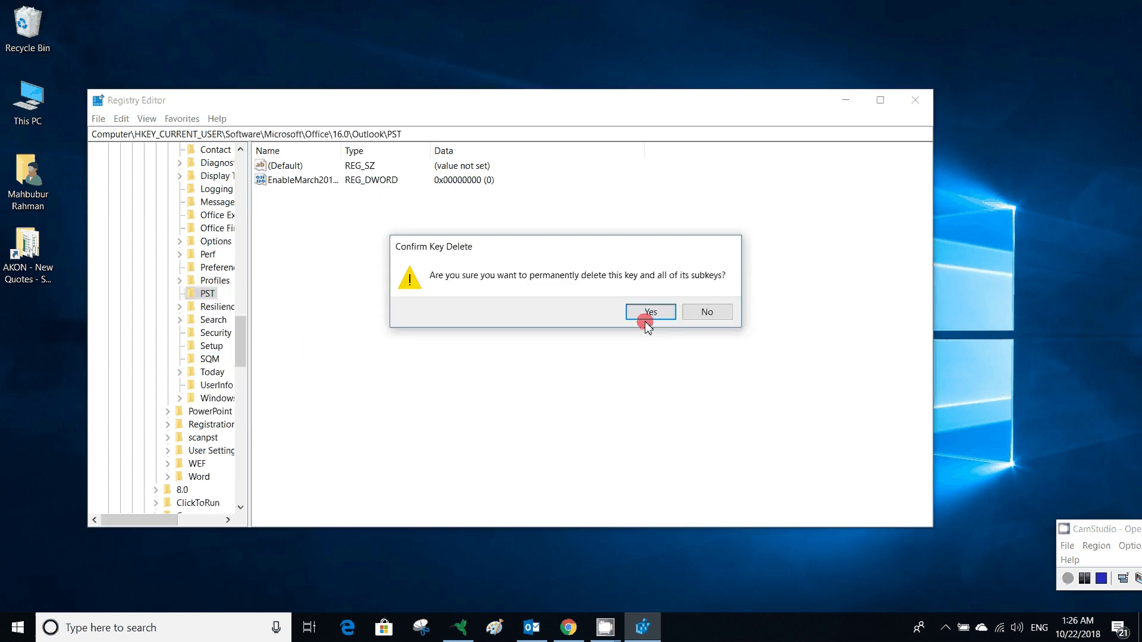
left_click(646, 321)
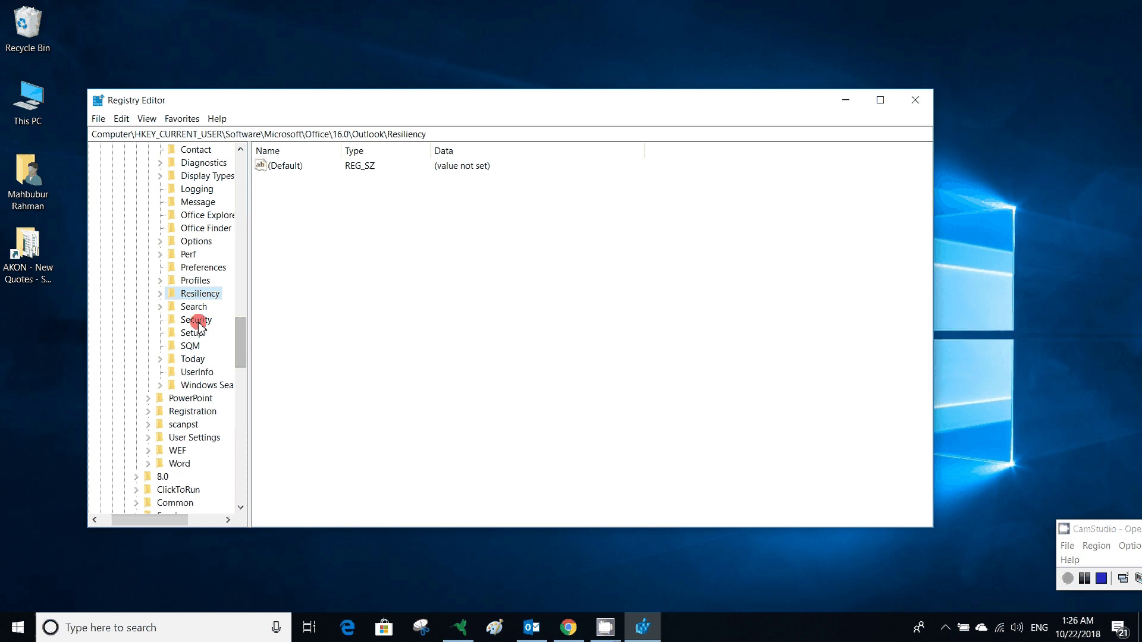
right_click(164, 296)
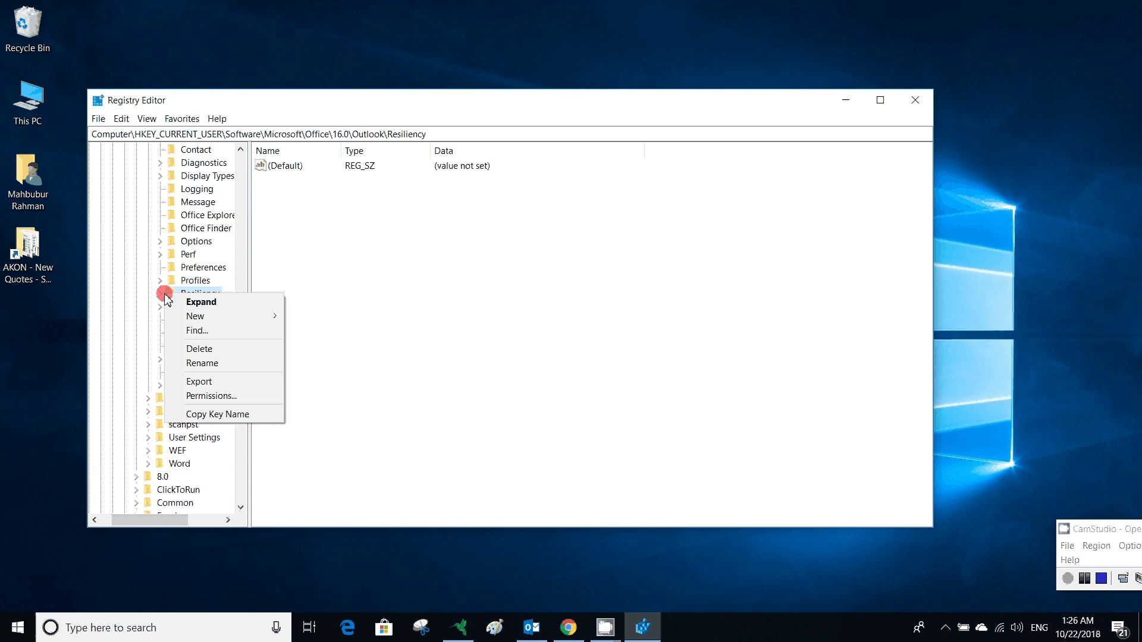
mouse_move(170, 315)
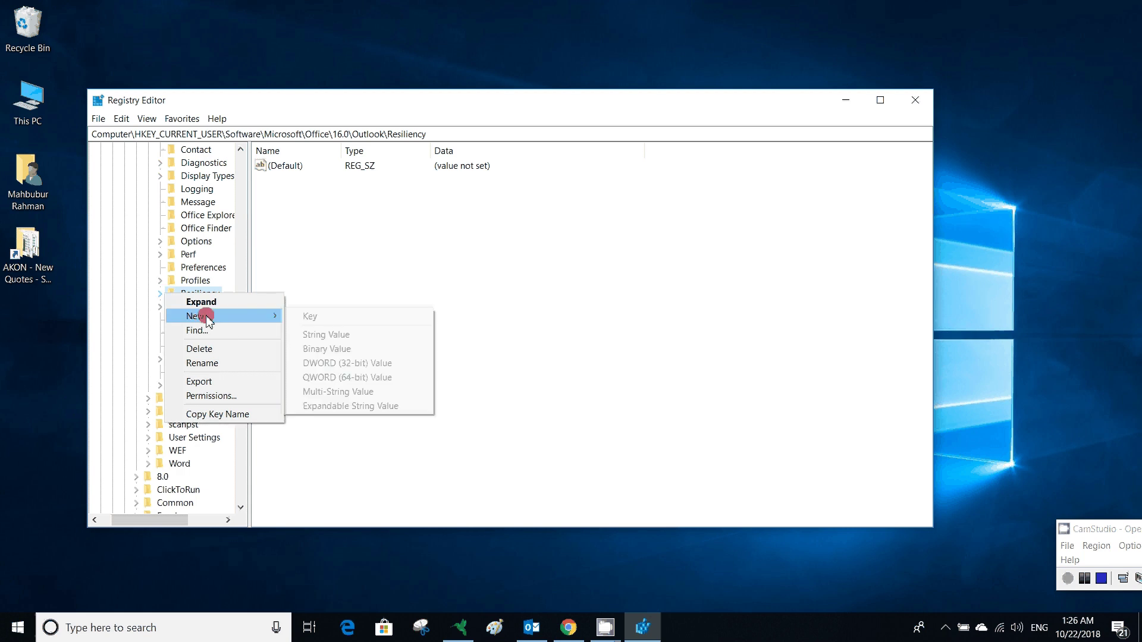
left_click(311, 315)
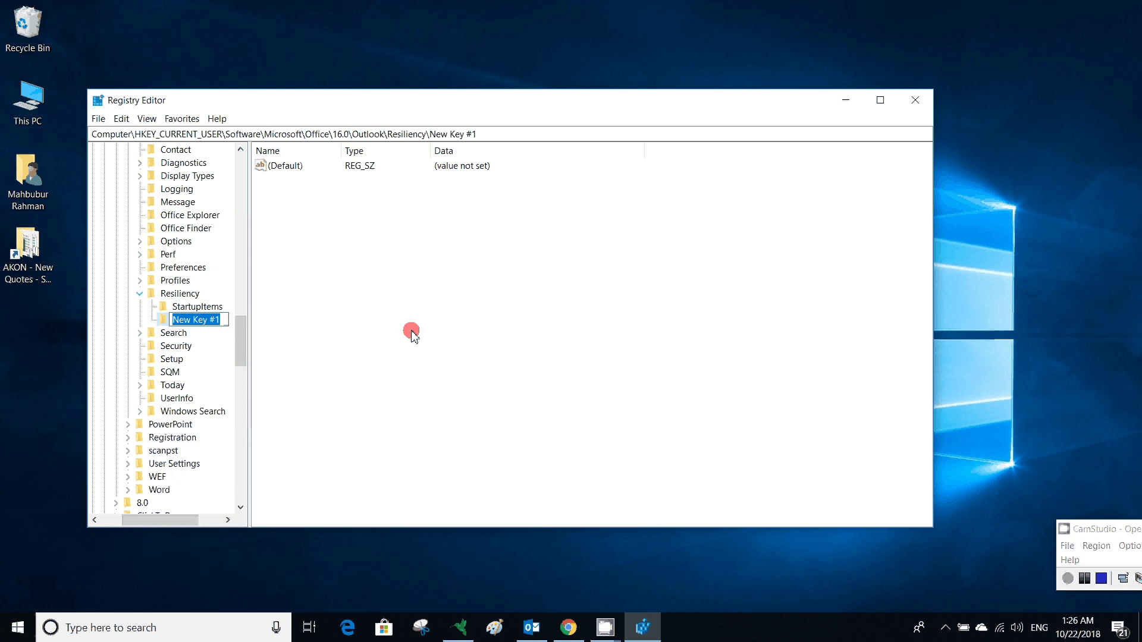
left_click(345, 337)
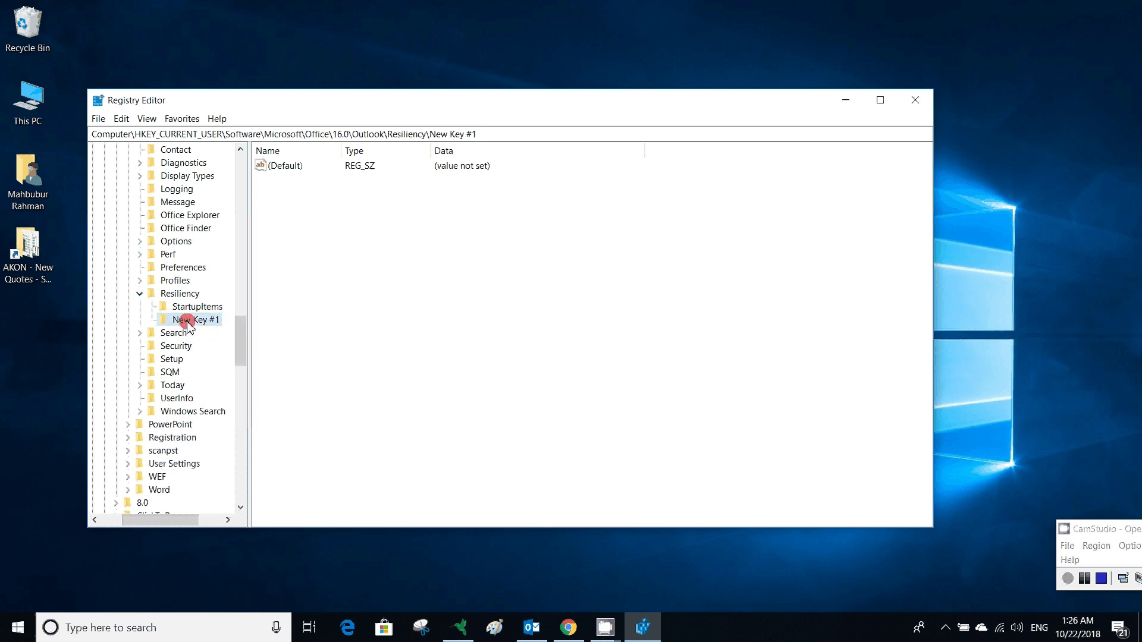
right_click(183, 325)
left_click(225, 377)
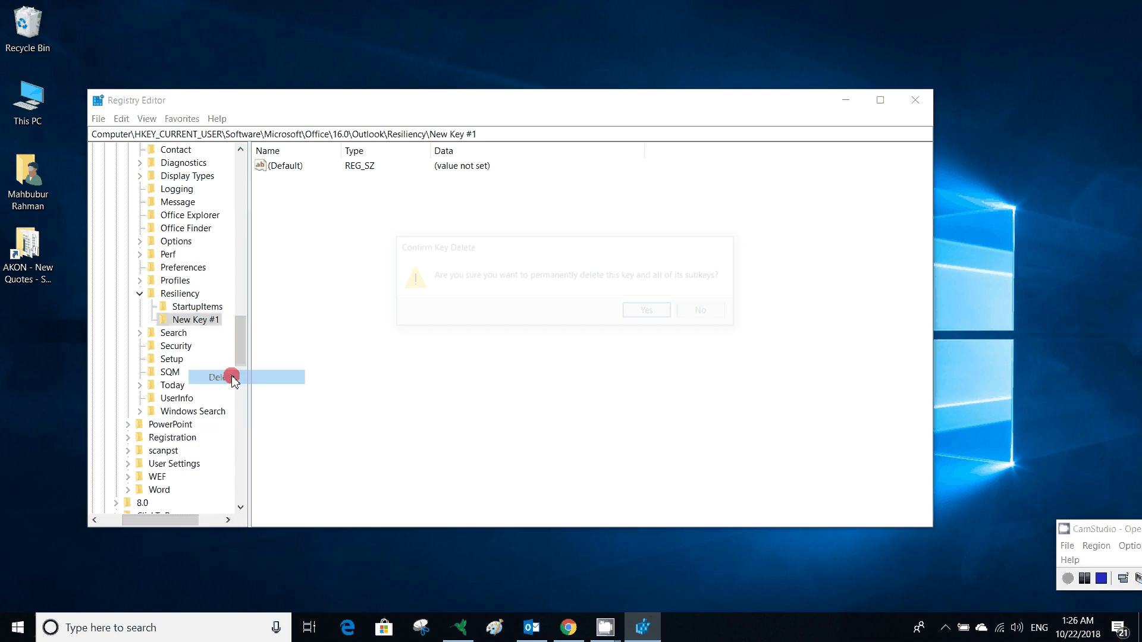
left_click(629, 312)
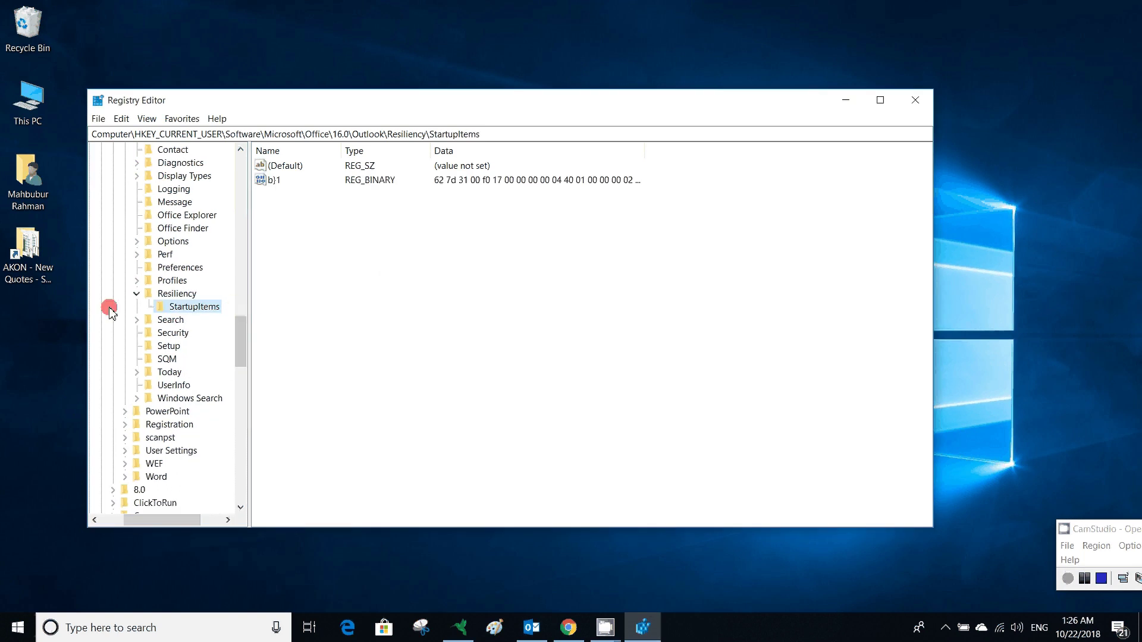
right_click(132, 282)
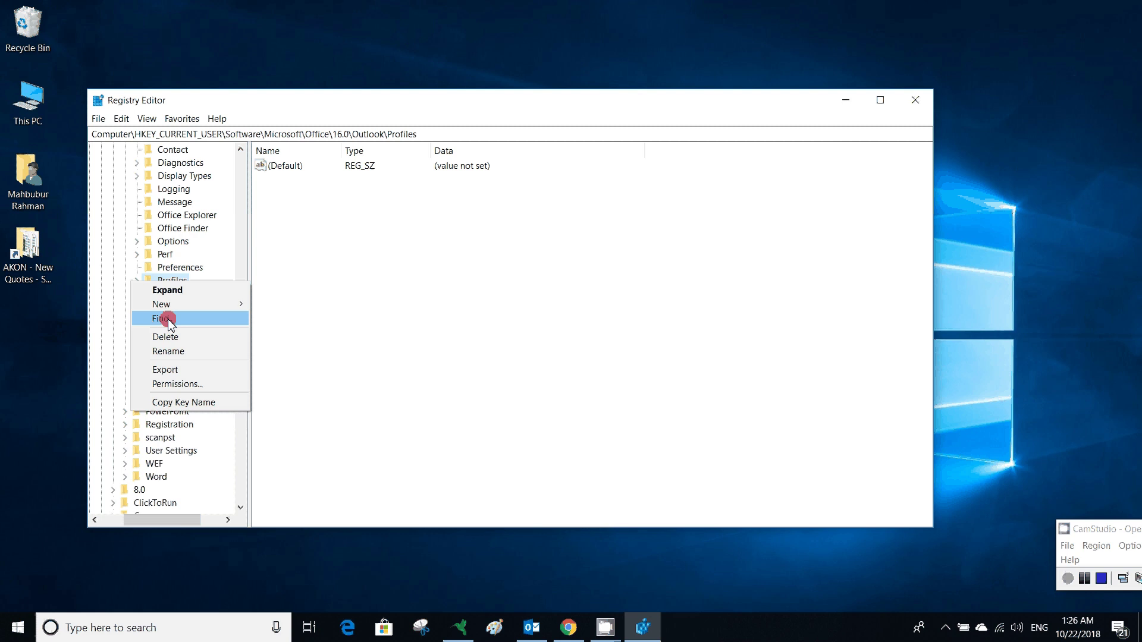
mouse_move(174, 306)
left_click(279, 305)
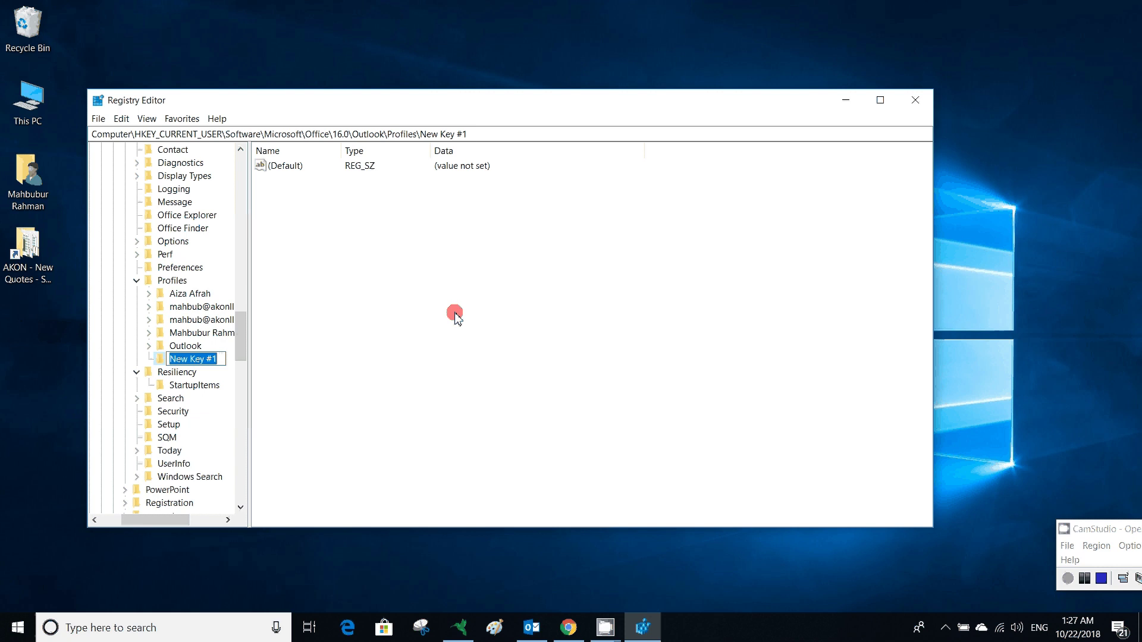
right_click(199, 359)
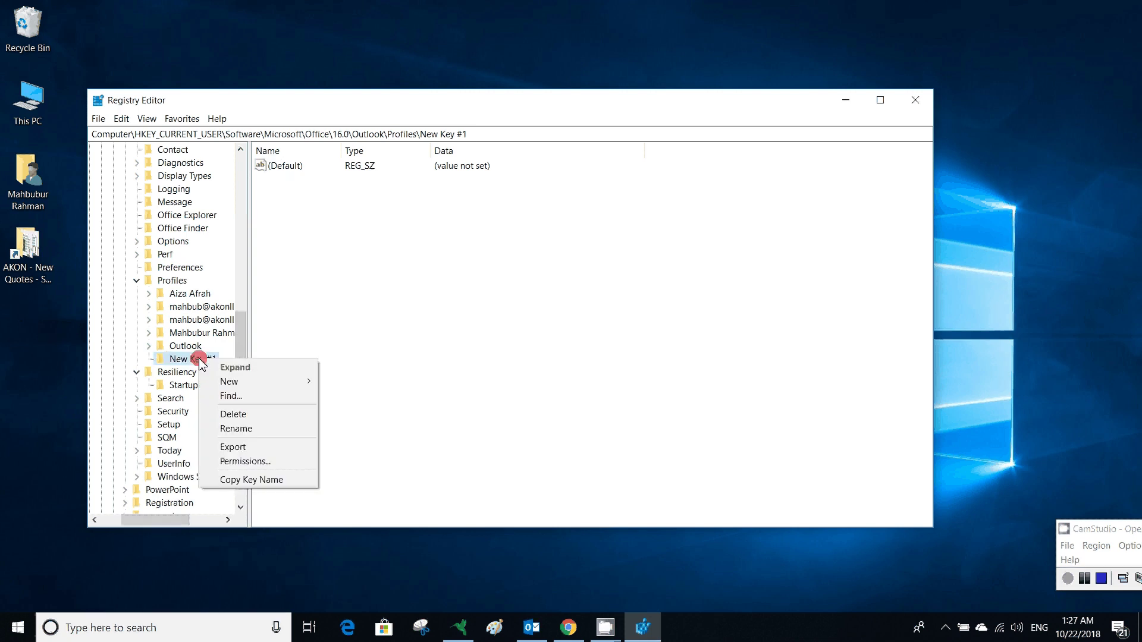
left_click(256, 421)
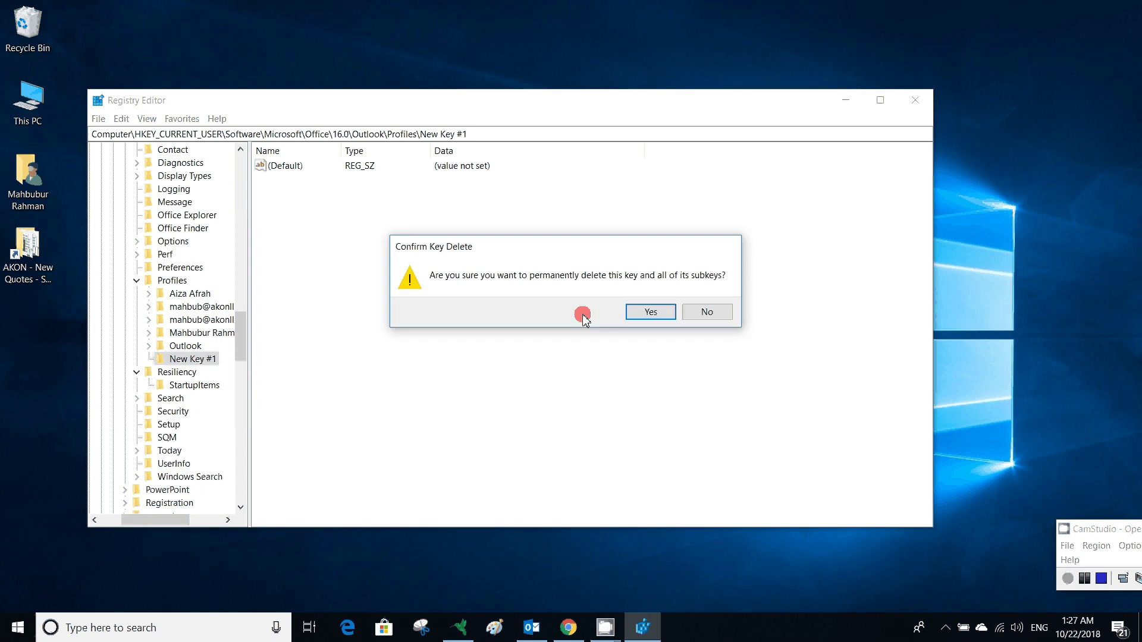
left_click(651, 309)
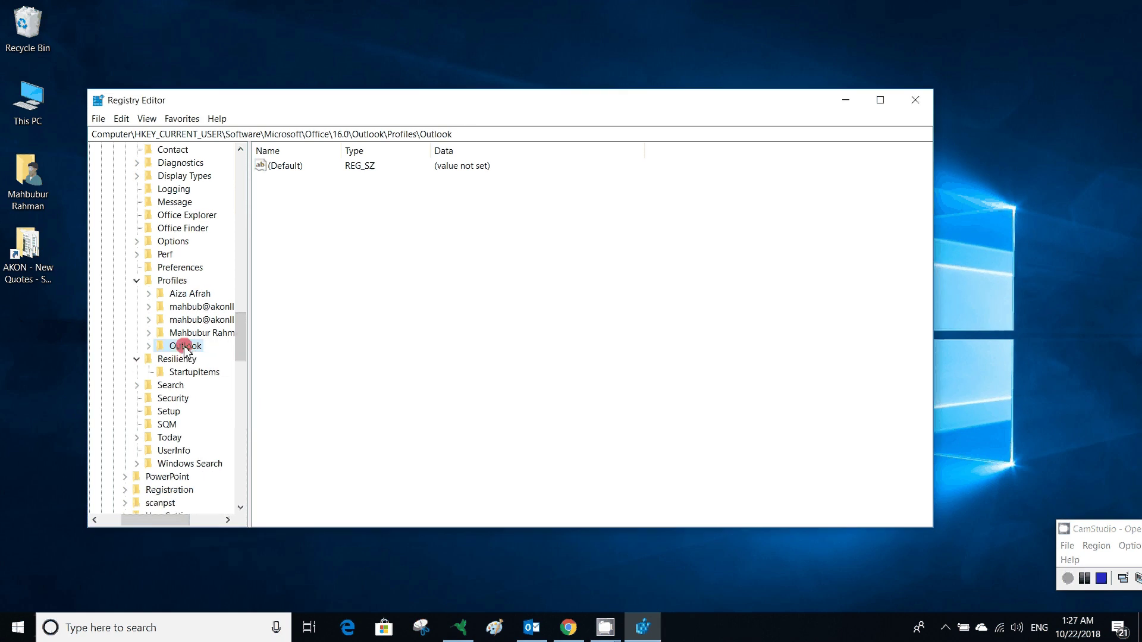
- Create a new subkey under Outlook and name it PST
scroll(179, 298, "up", 4)
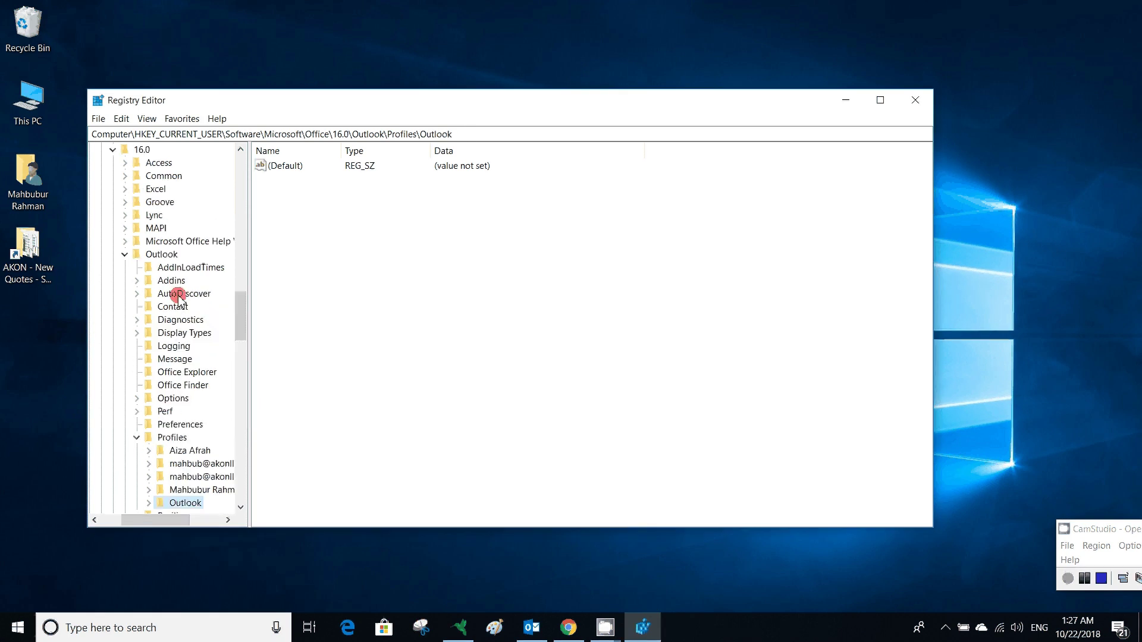
right_click(121, 257)
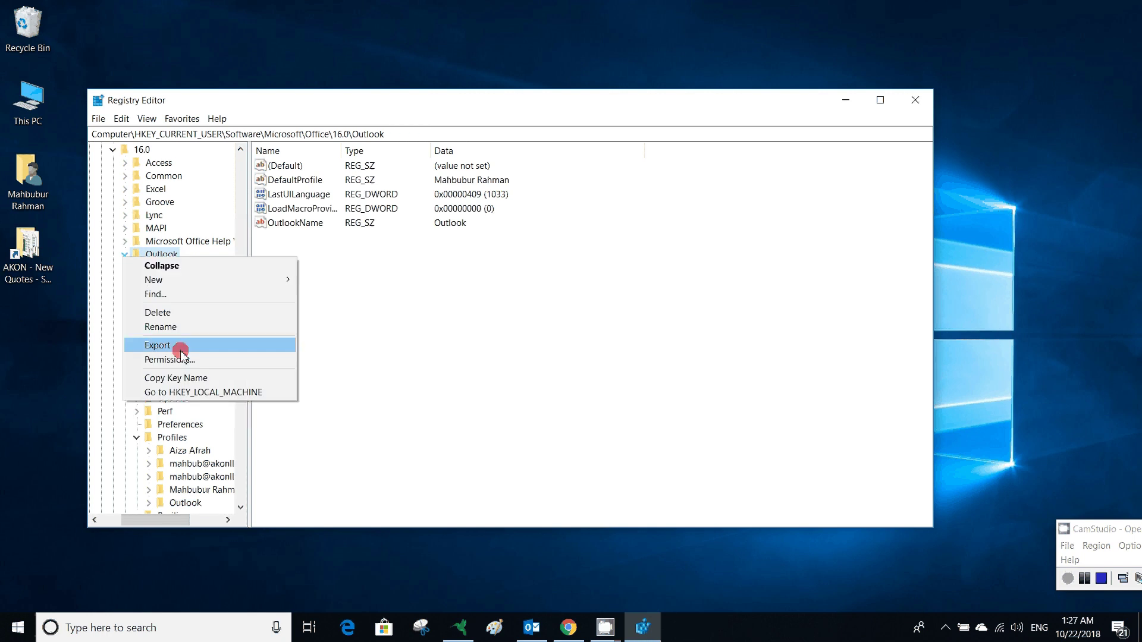
mouse_move(213, 287)
left_click(321, 280)
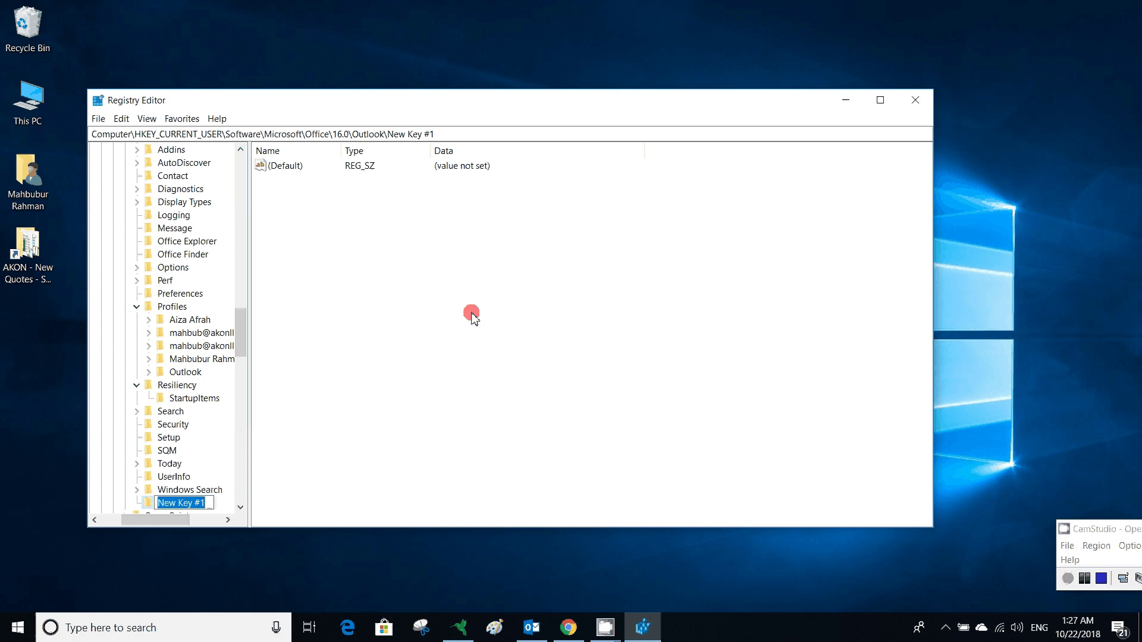
type("PST")
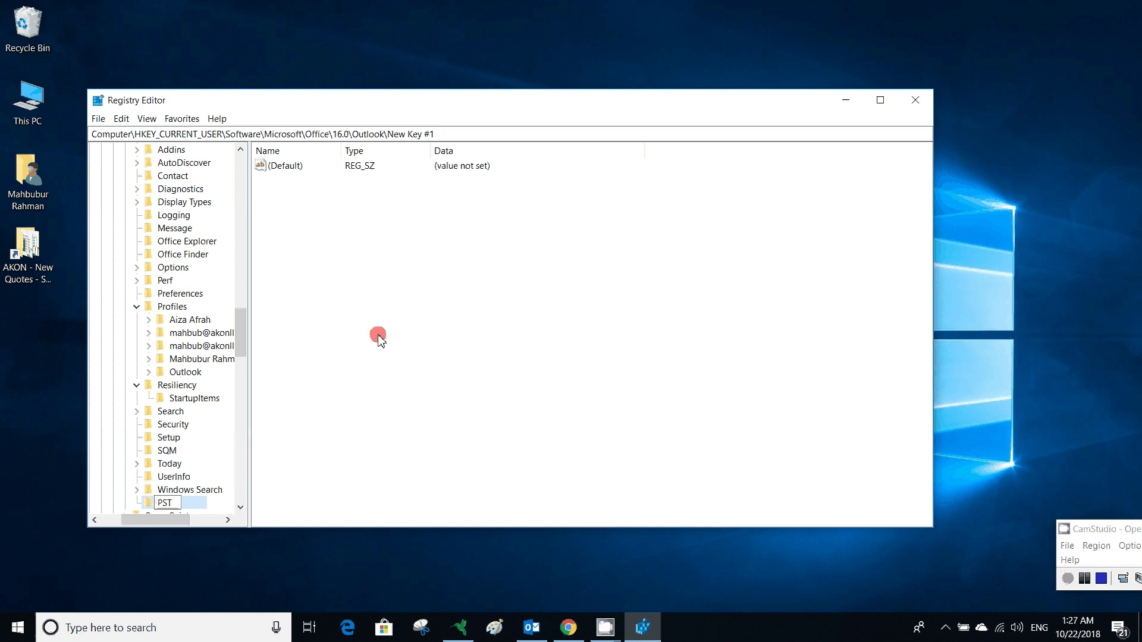
left_click(327, 354)
- Select the new PST key in the tree, then open the PowerPoint key
scroll(220, 429, "down", 2)
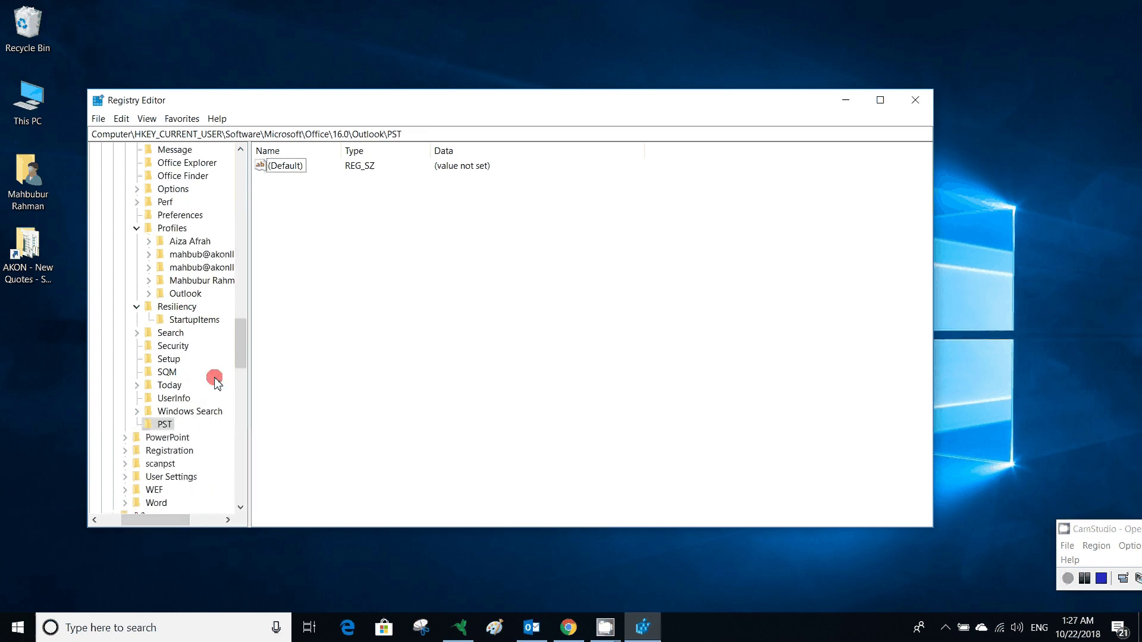
left_click(164, 425)
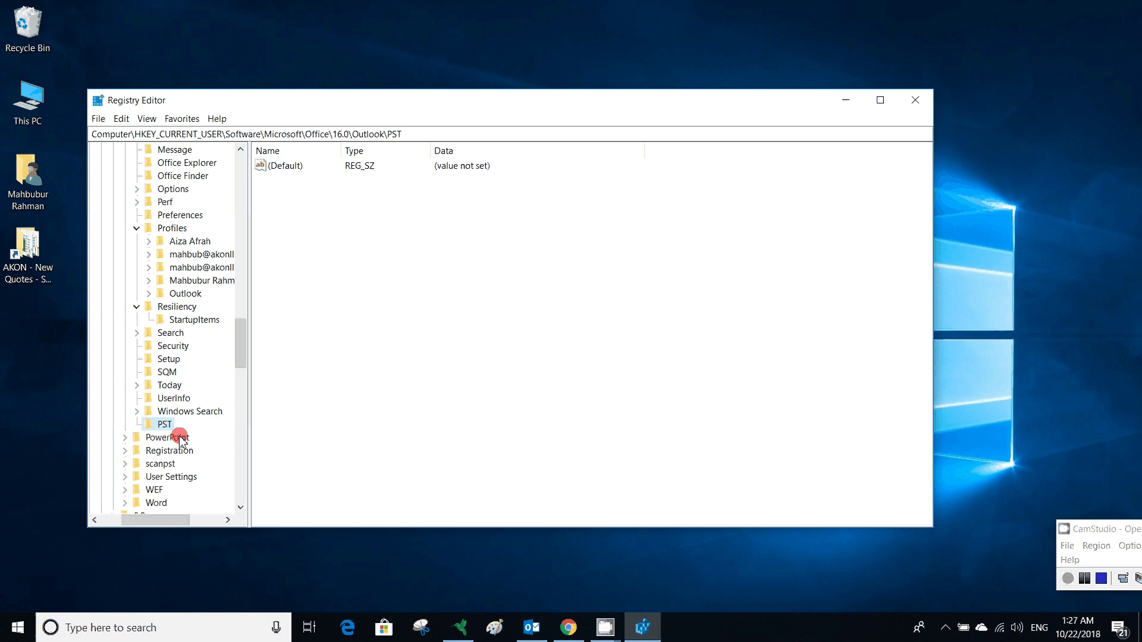
scroll(179, 437, "down", 2)
left_click(152, 359)
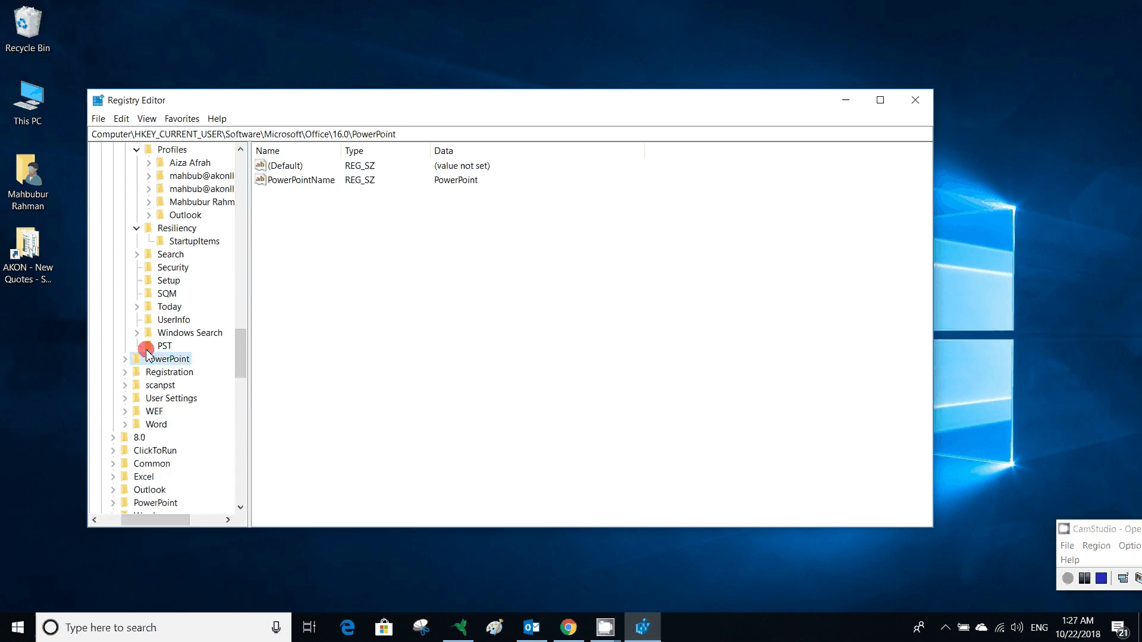
- Select the recreated PST key under Outlook to show its lone (Default) value
left_click(149, 346)
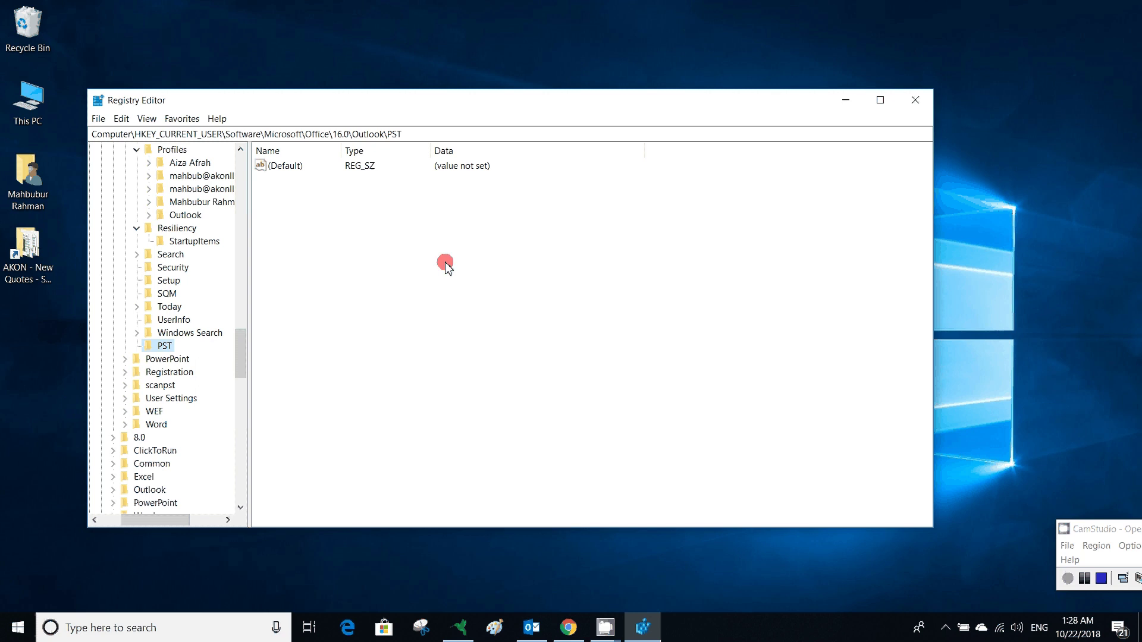
- Create a new QWORD (64-bit) Value in PST named MaxLargeFileSize
right_click(345, 227)
mouse_move(385, 237)
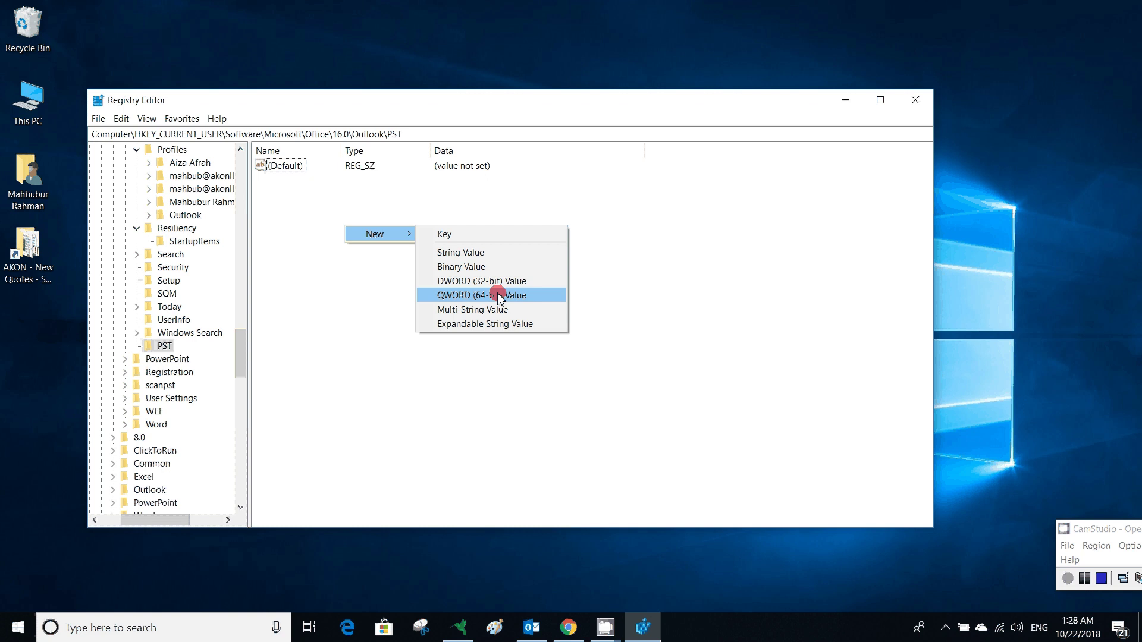
left_click(499, 295)
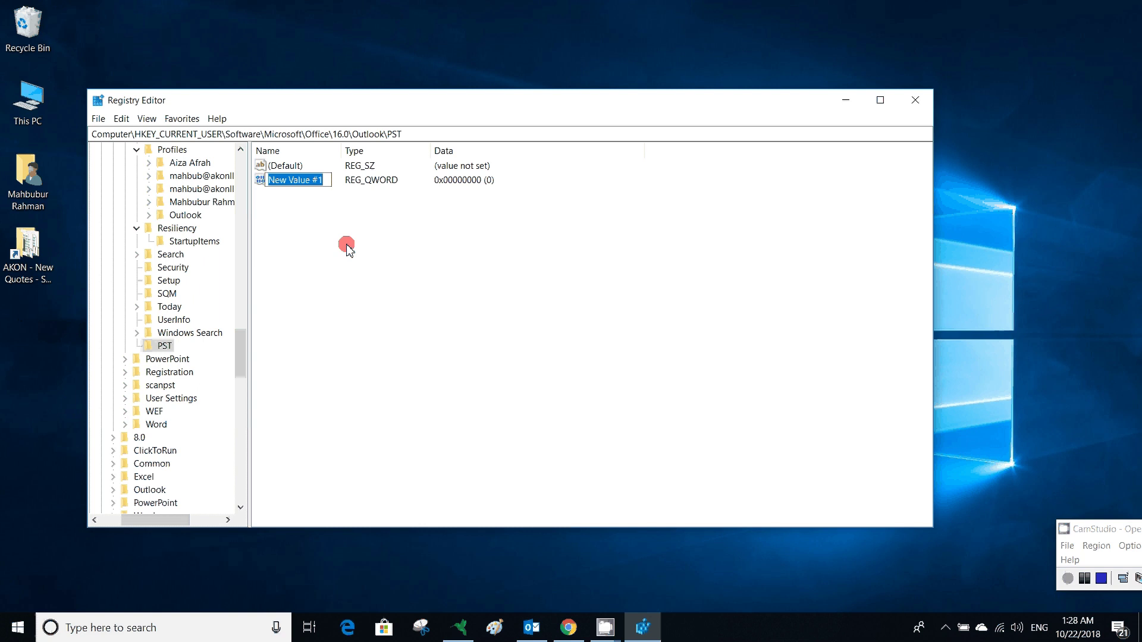
type("M")
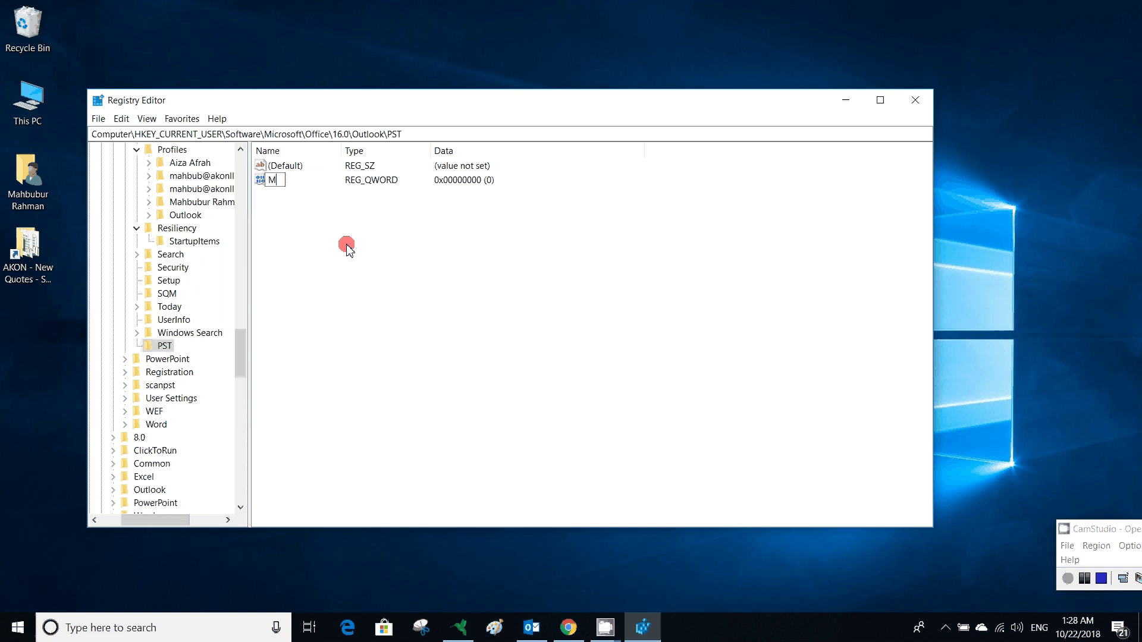
type("axLargeFileSize")
key("Return")
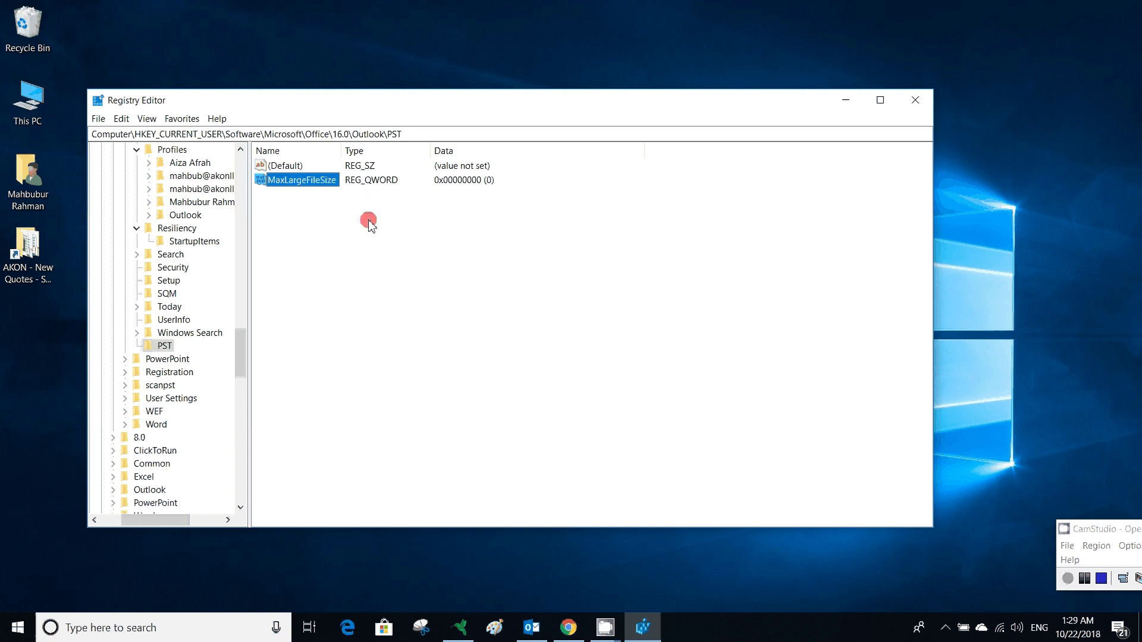
- Create another QWORD (64-bit) Value in PST named WarnLargeFileSize
right_click(335, 228)
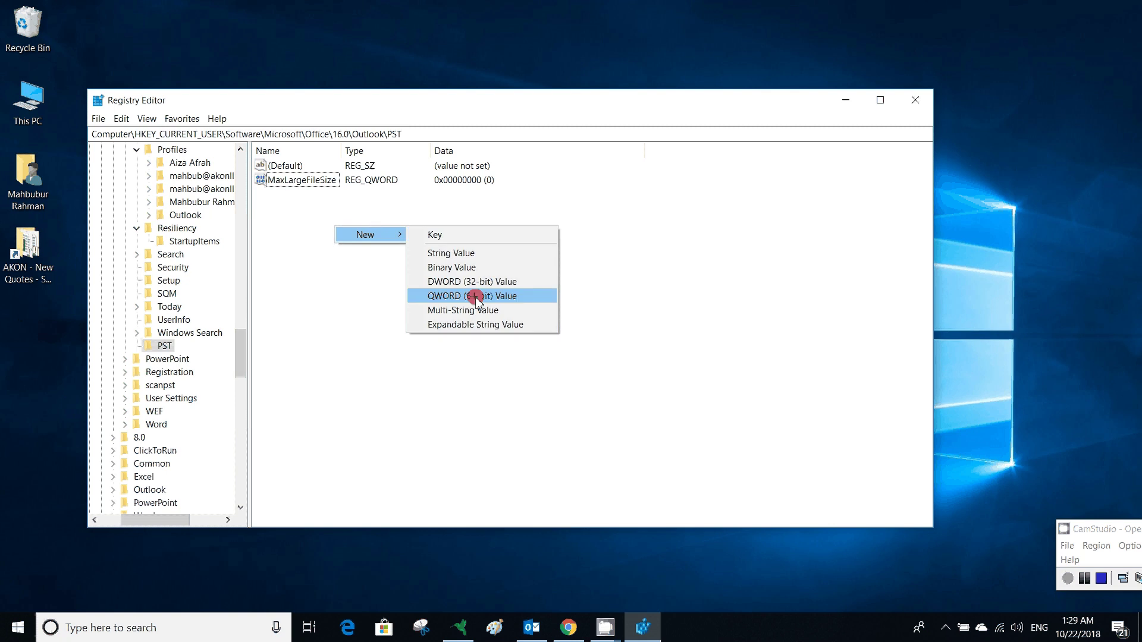
left_click(475, 296)
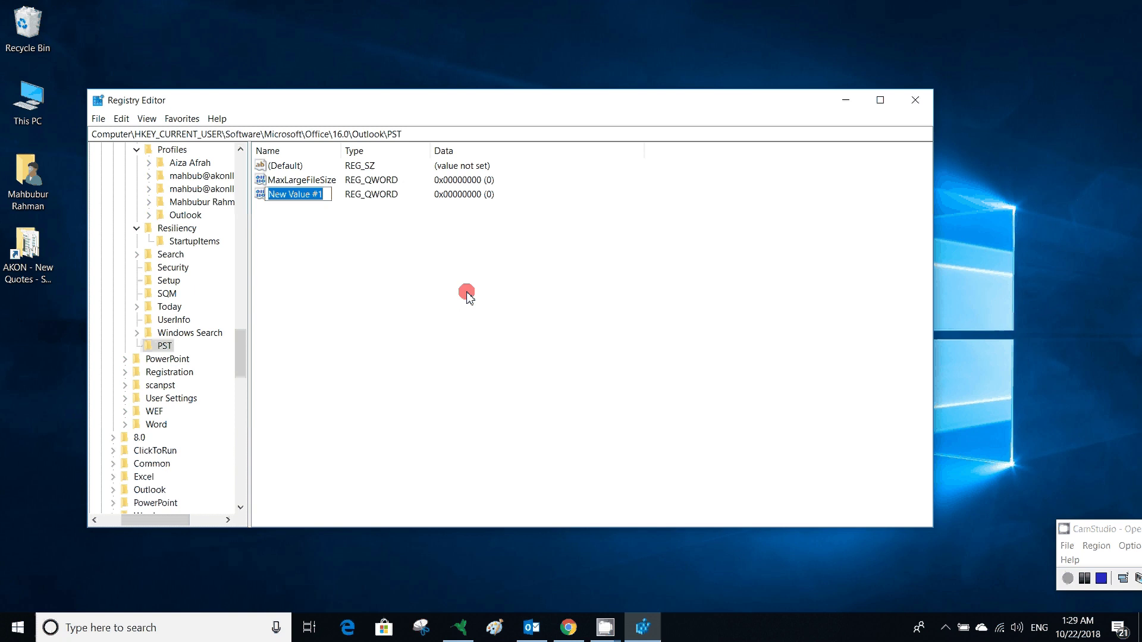
type("Warnlarge")
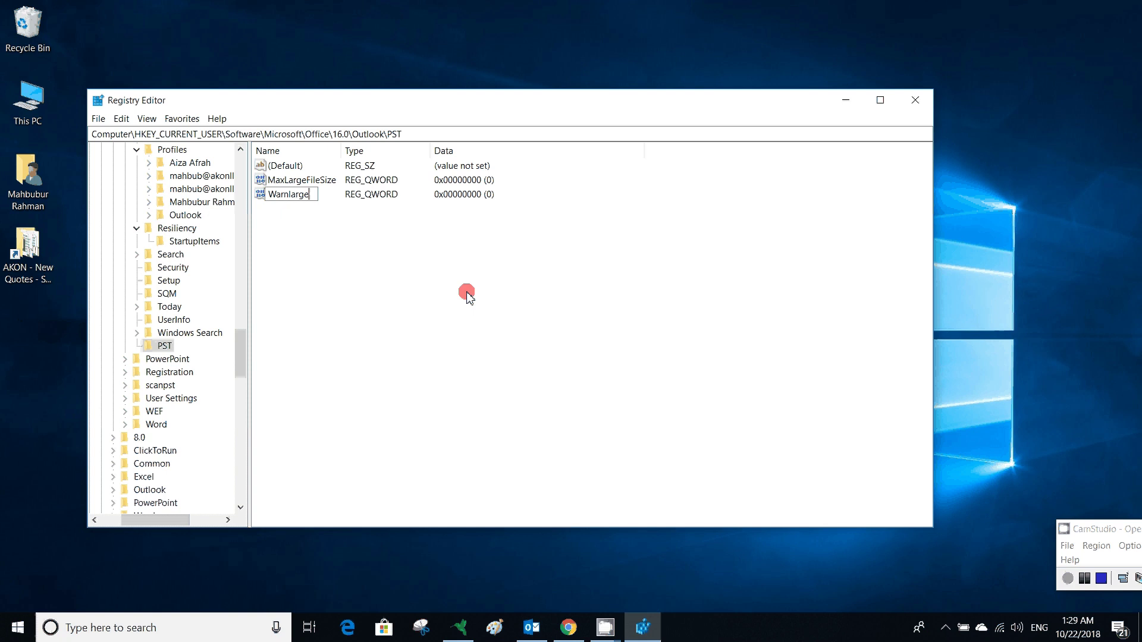
key("BackSpace")
key("BackSpace")
key("BackSpace")
key("BackSpace")
key("BackSpace")
type("LargeFileSize")
key("Return")
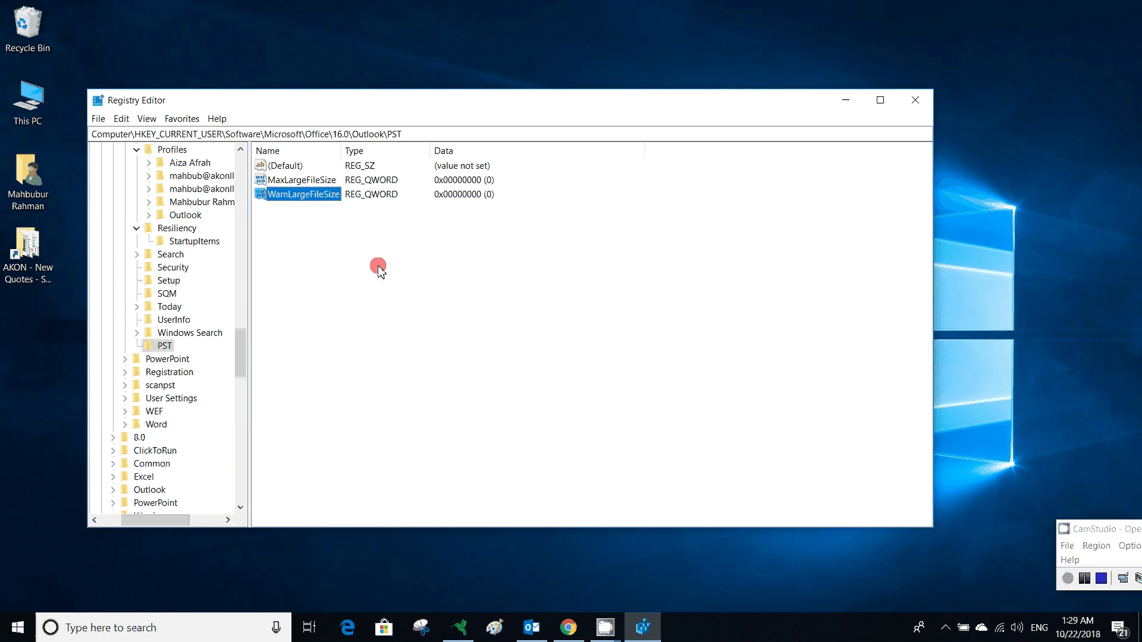
- Edit MaxLargeFileSize with Decimal base and value data 71680
double_click(318, 184)
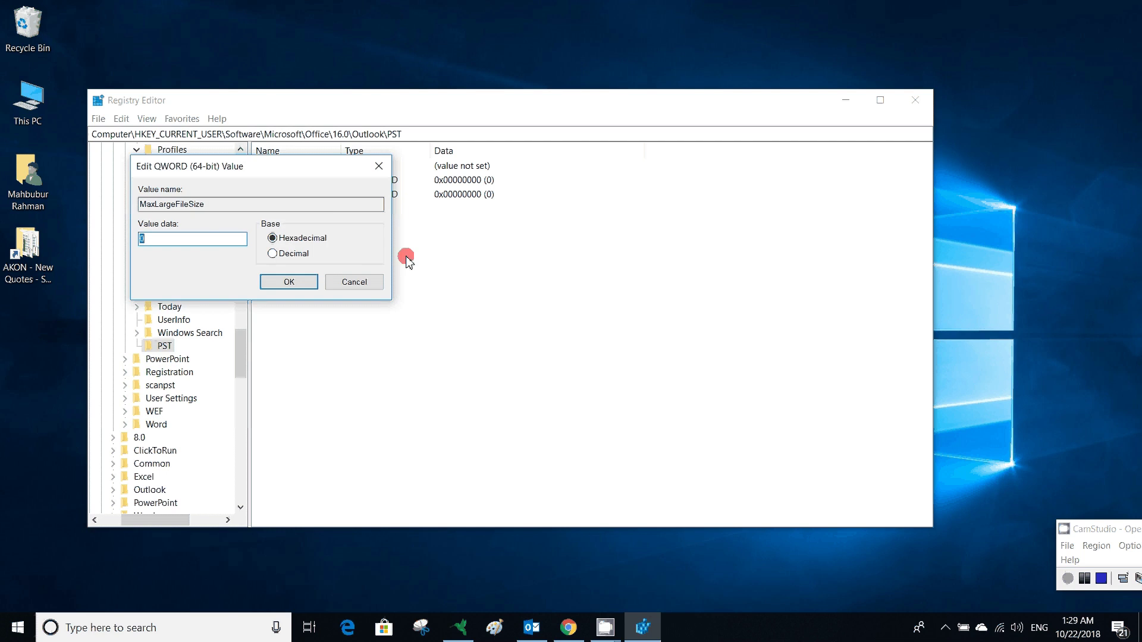
left_click(273, 254)
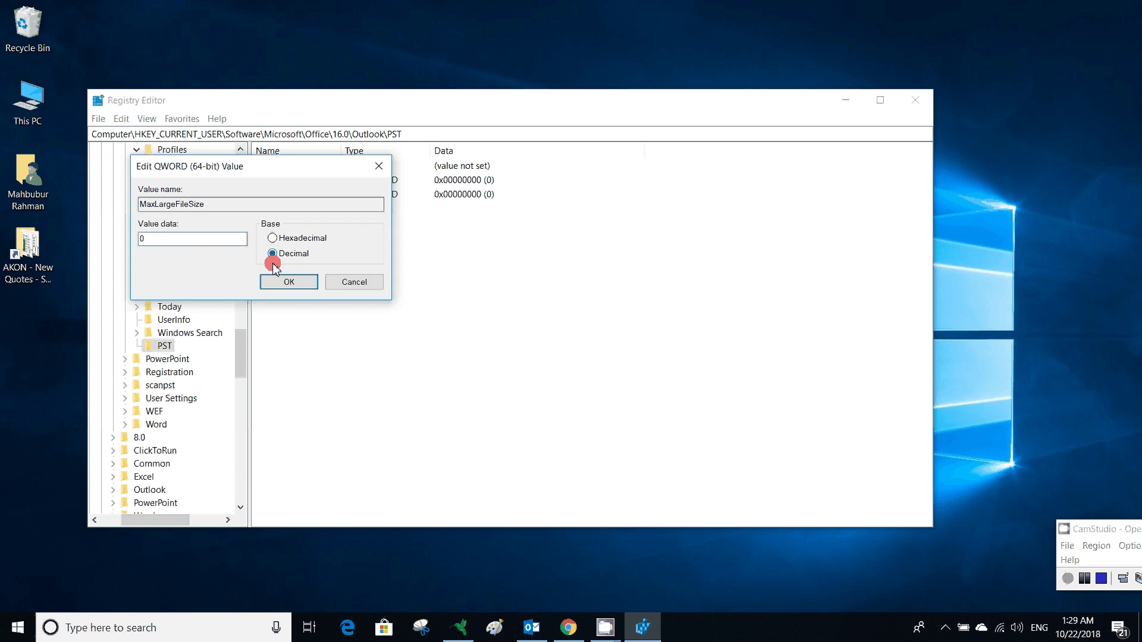
left_click(178, 242)
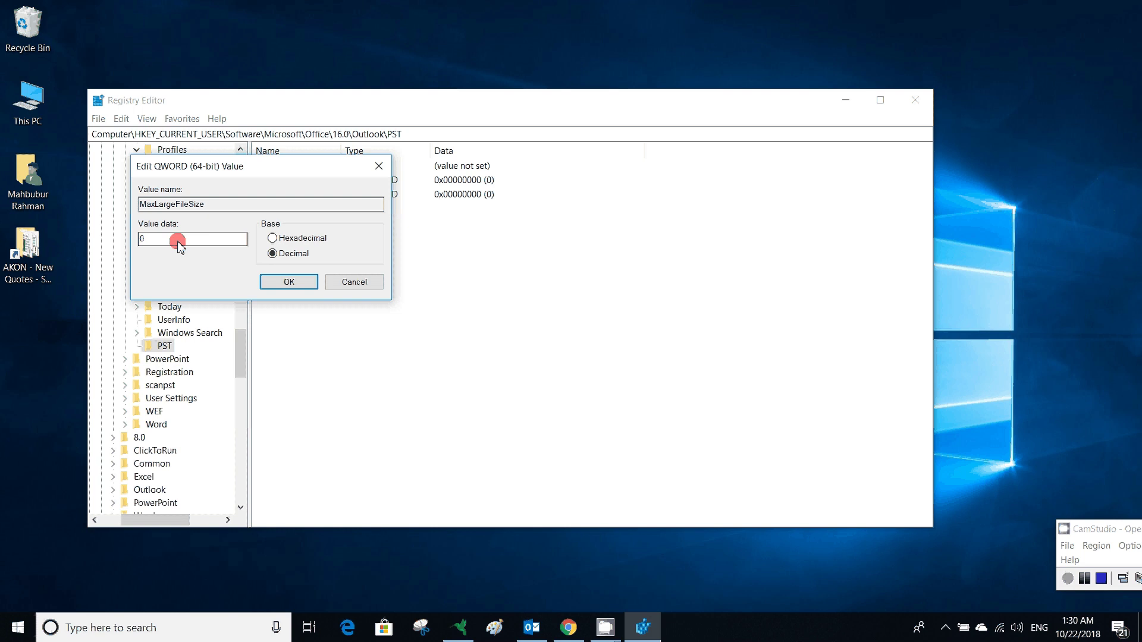
left_click(178, 241)
key("BackSpace")
type("71680")
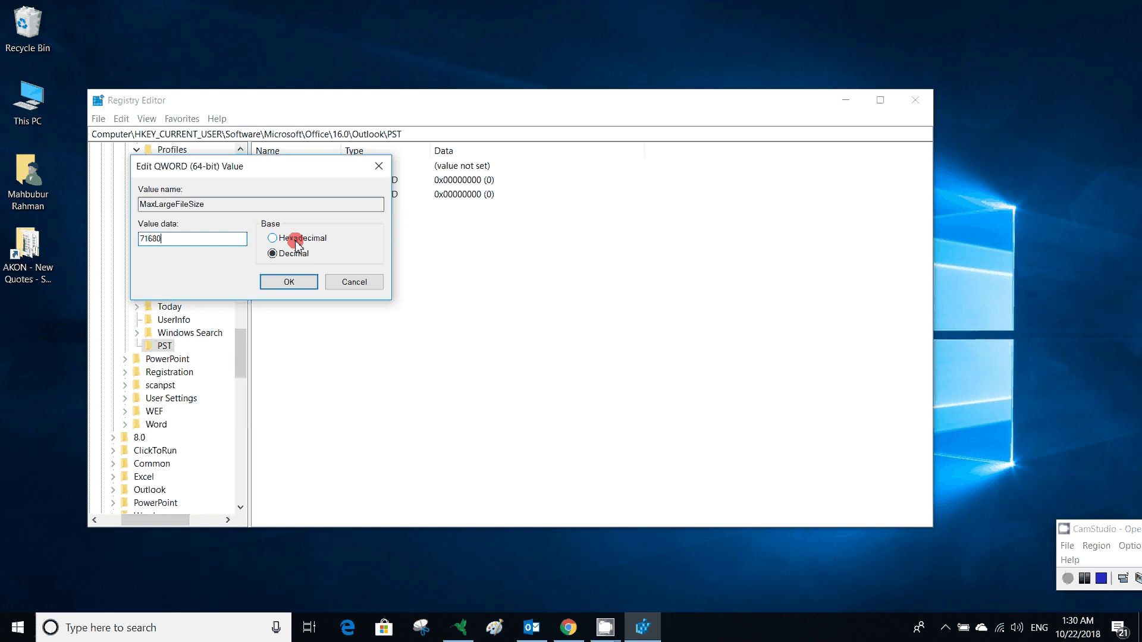
left_click(290, 283)
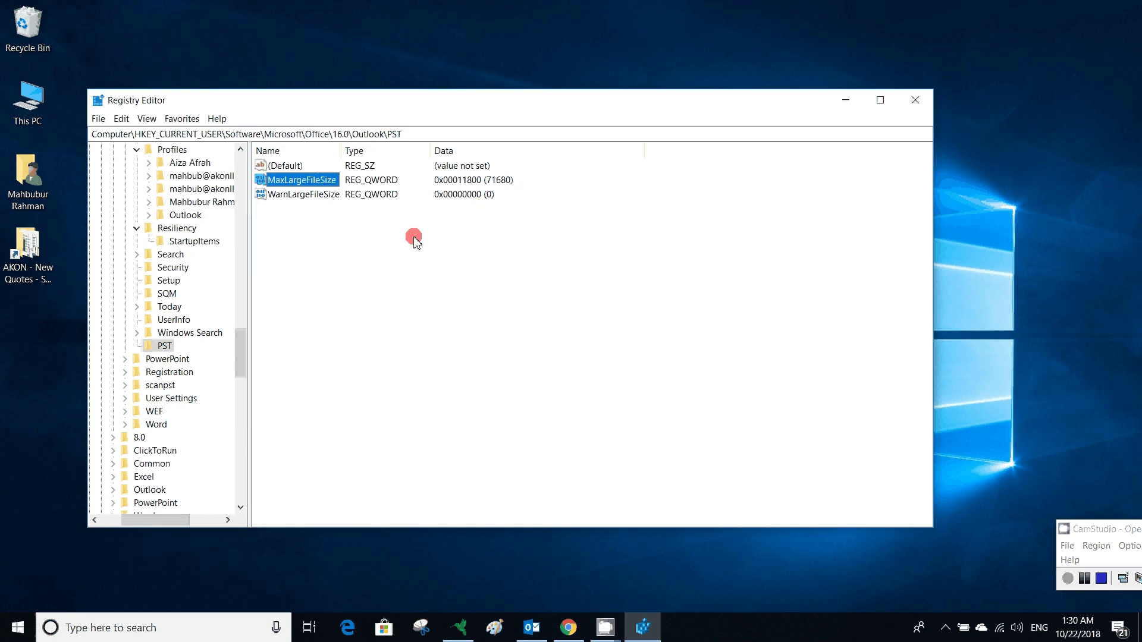
- Enter 64512 as WarnLargeFileSize data, then switch to Decimal and save, giving 410898
double_click(320, 196)
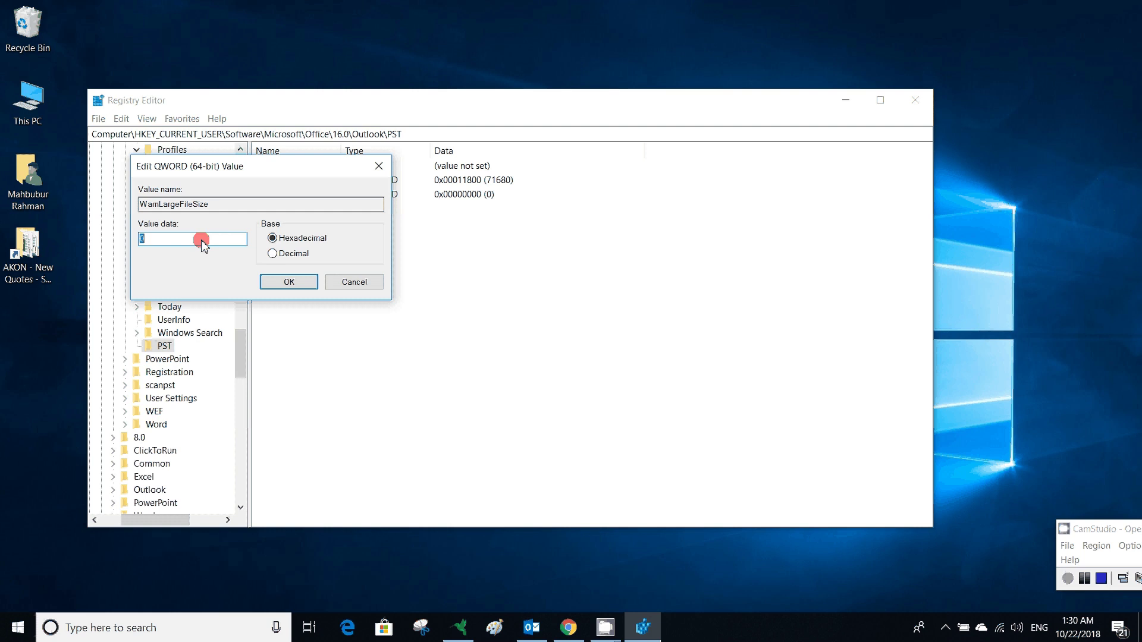
type("64512")
left_click(273, 254)
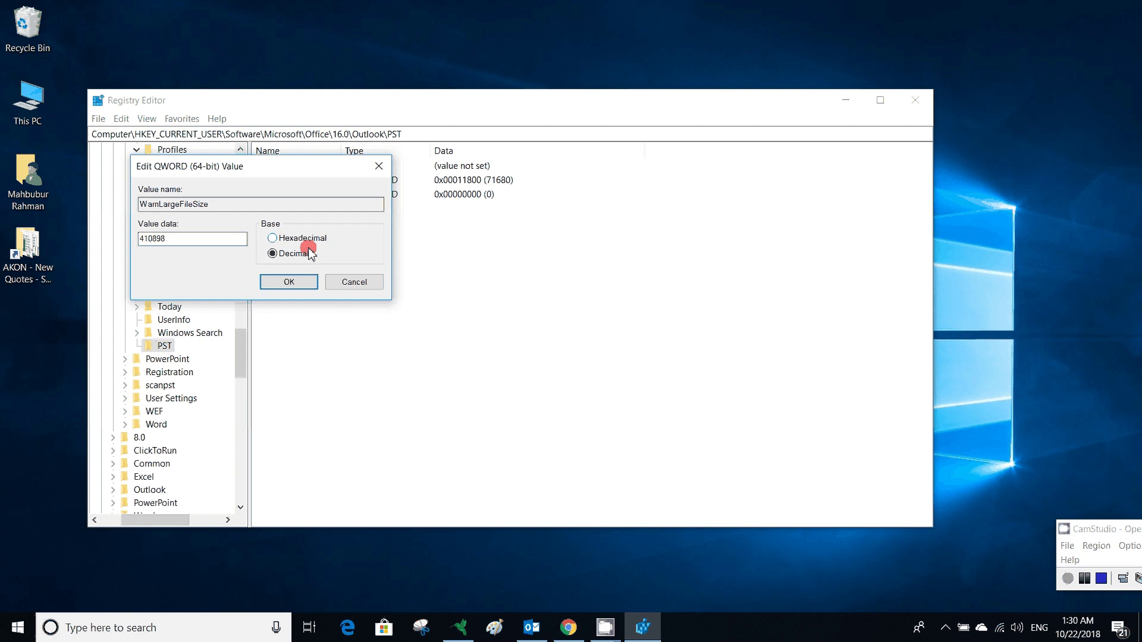
left_click(301, 283)
left_click(428, 246)
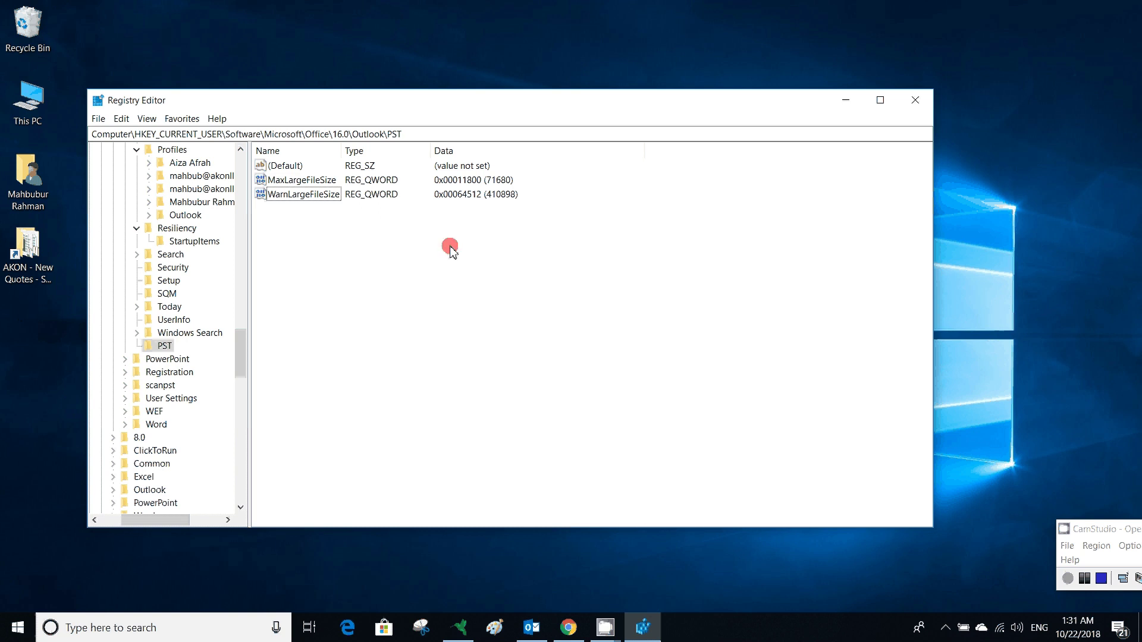
- Re-edit WarnLargeFileSize to 64512 in Decimal base, then bring the Outlook window forward
double_click(321, 195)
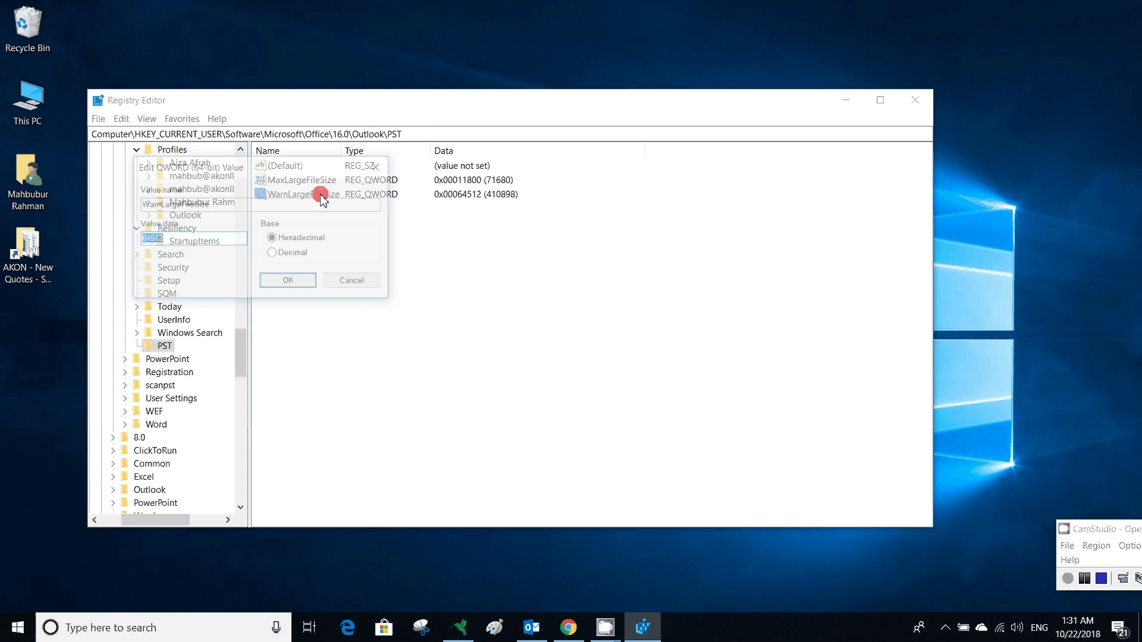
left_click(273, 254)
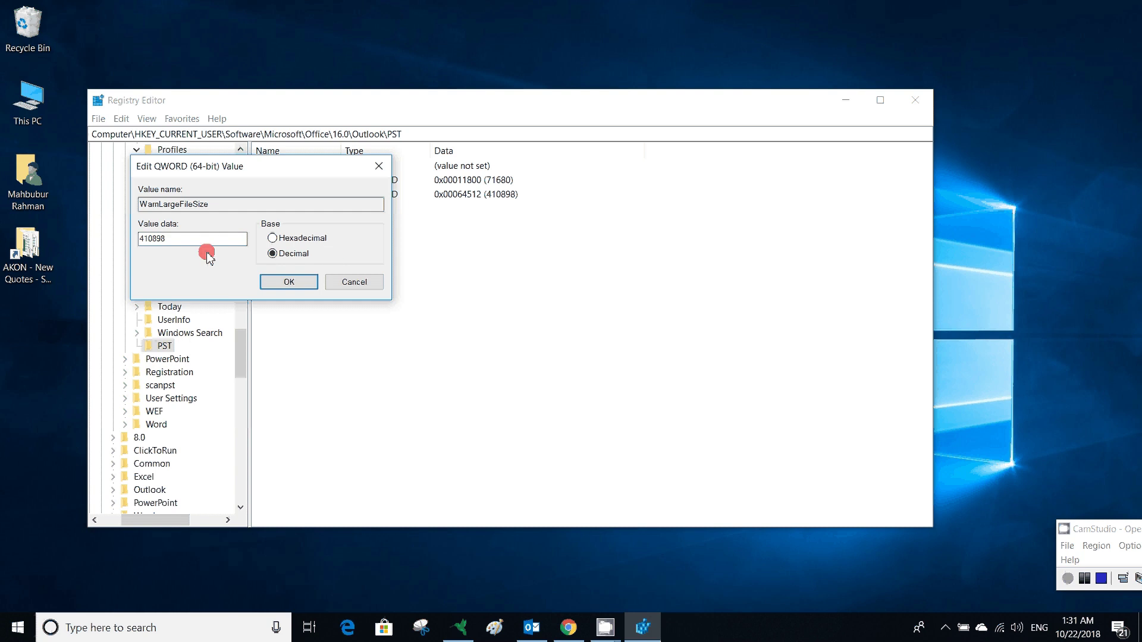
double_click(190, 238)
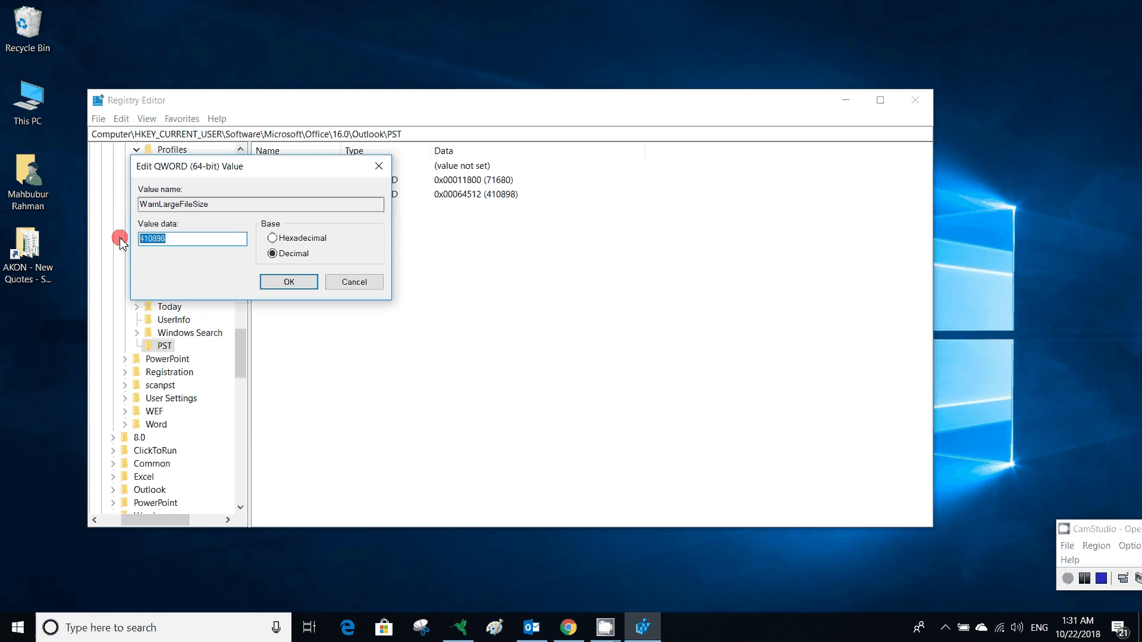
type("64512")
left_click(288, 281)
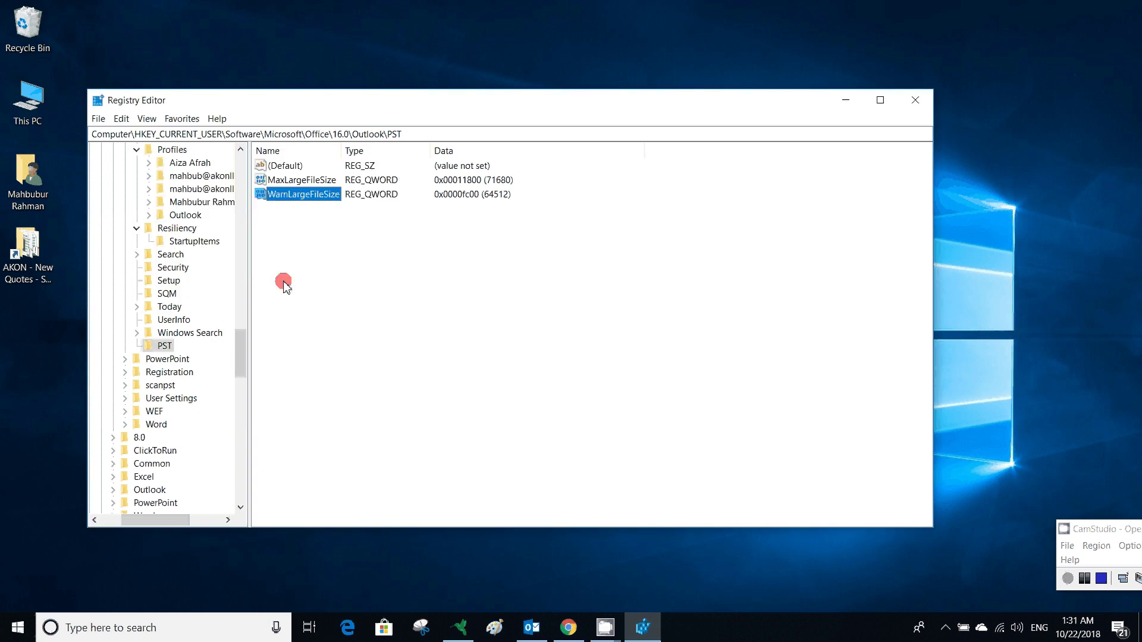
left_click(485, 259)
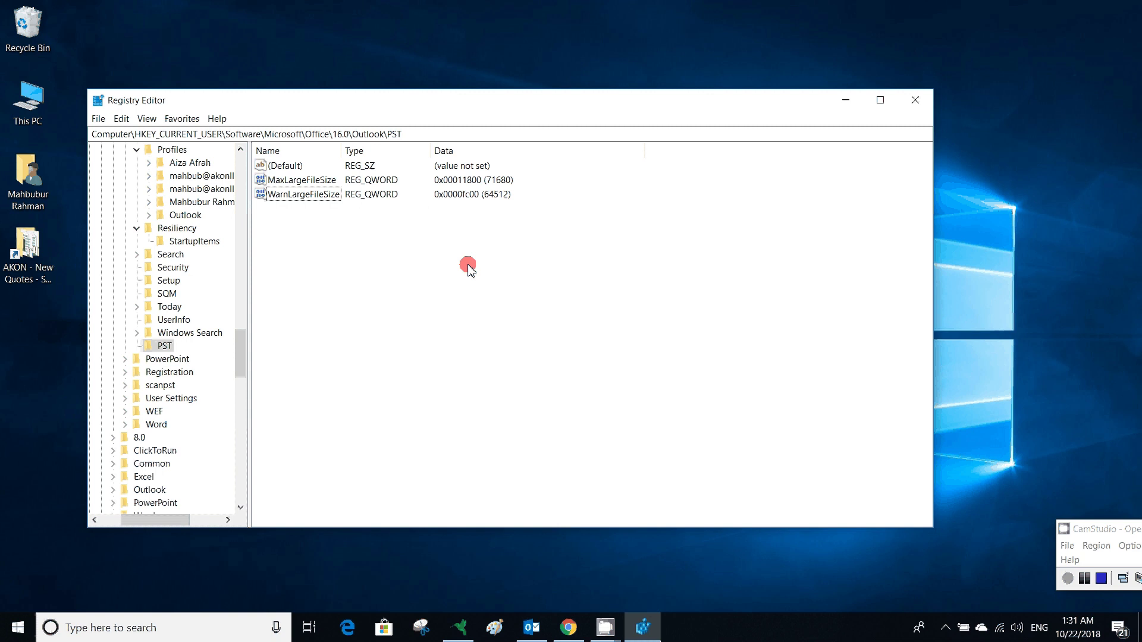
left_click(531, 628)
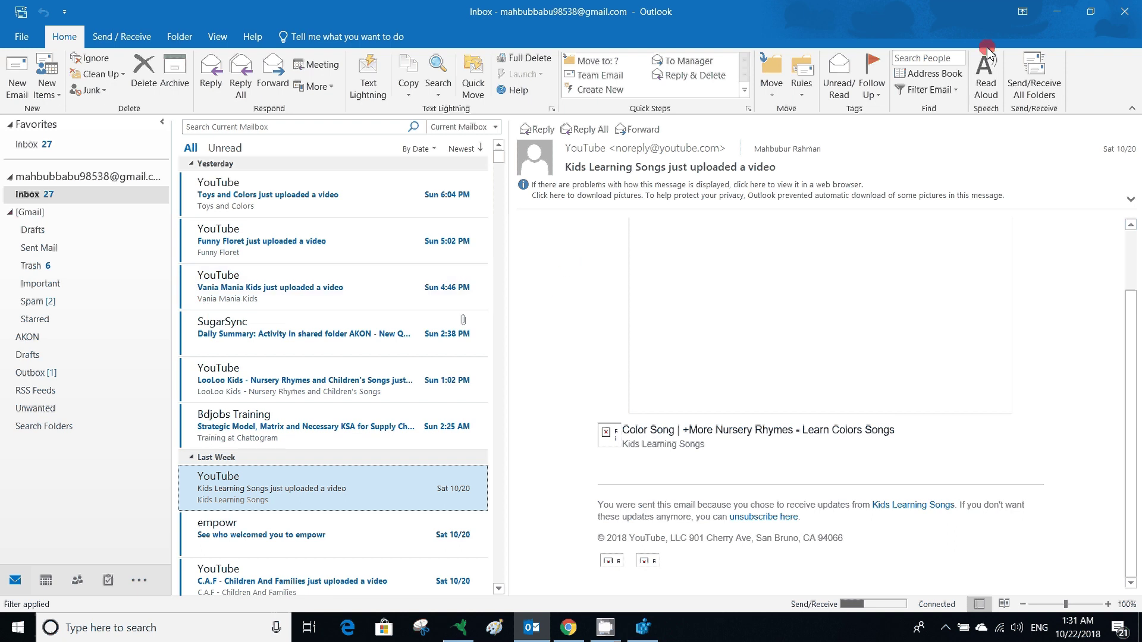
- Minimize Outlook and then Registry Editor to reveal the desktop
left_click(1050, 13)
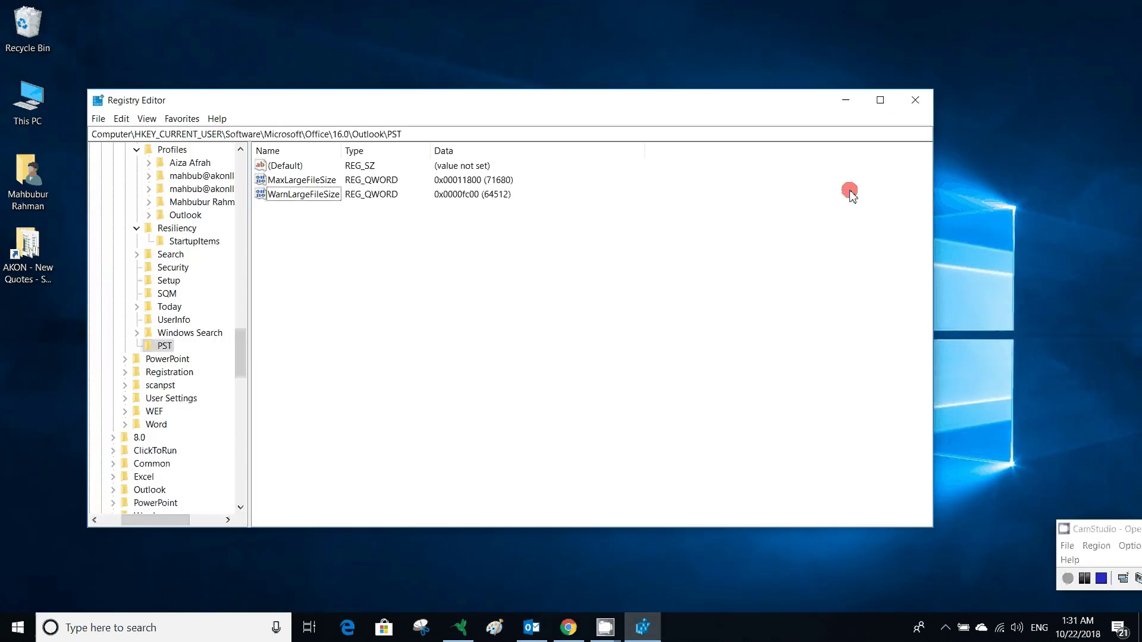
left_click(847, 99)
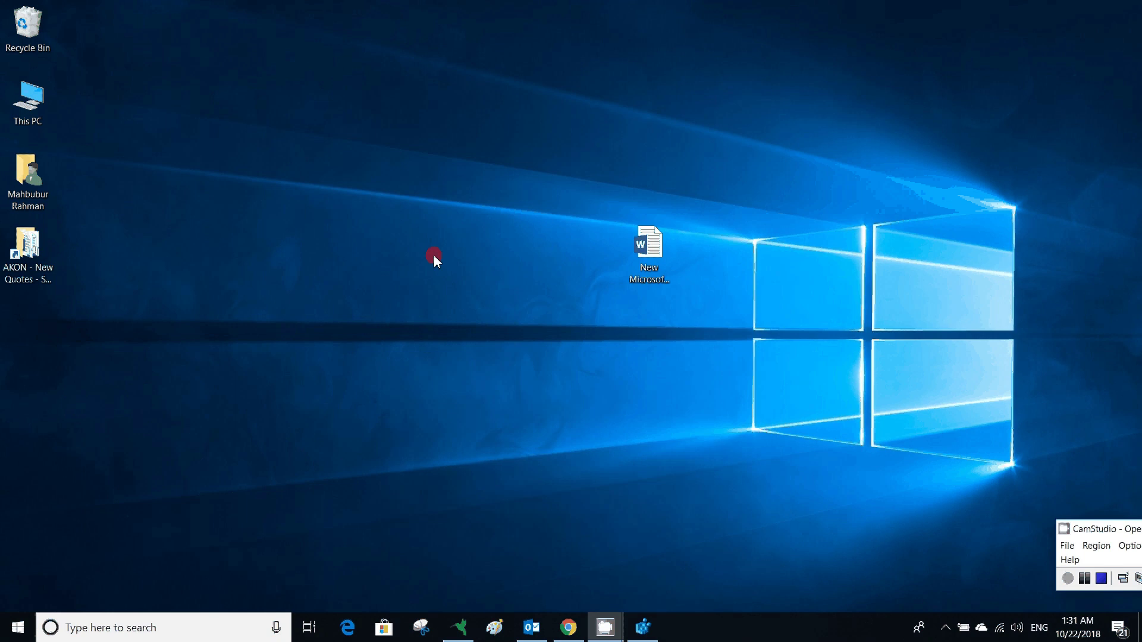